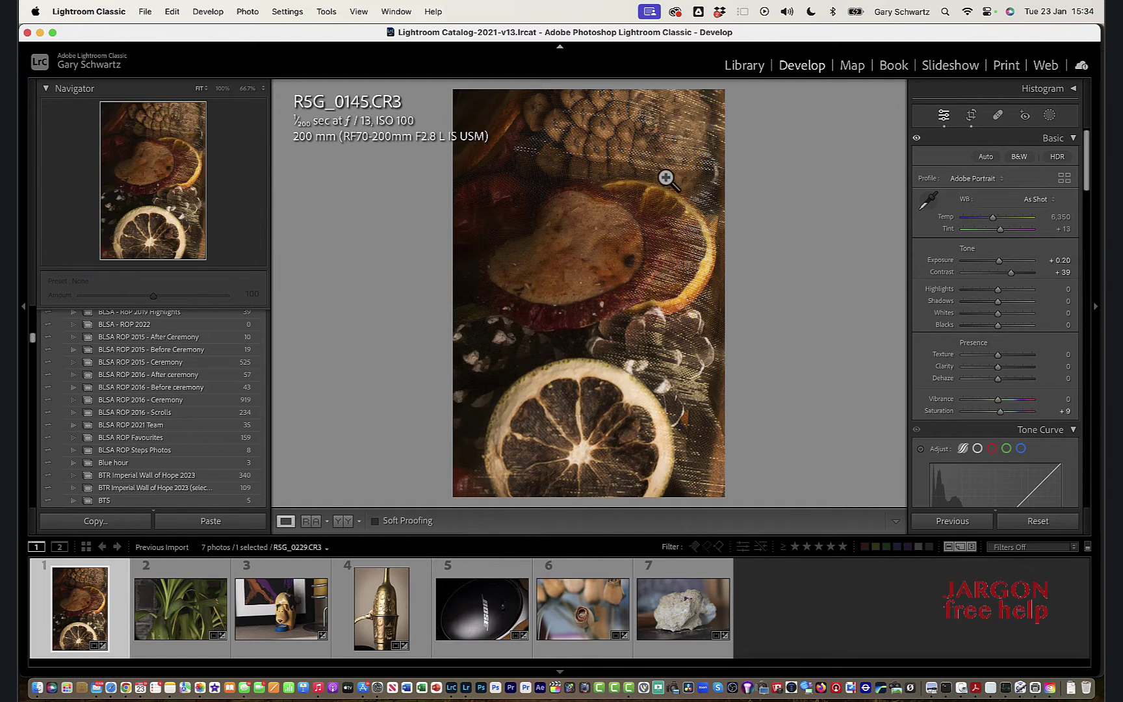
click(743, 65)
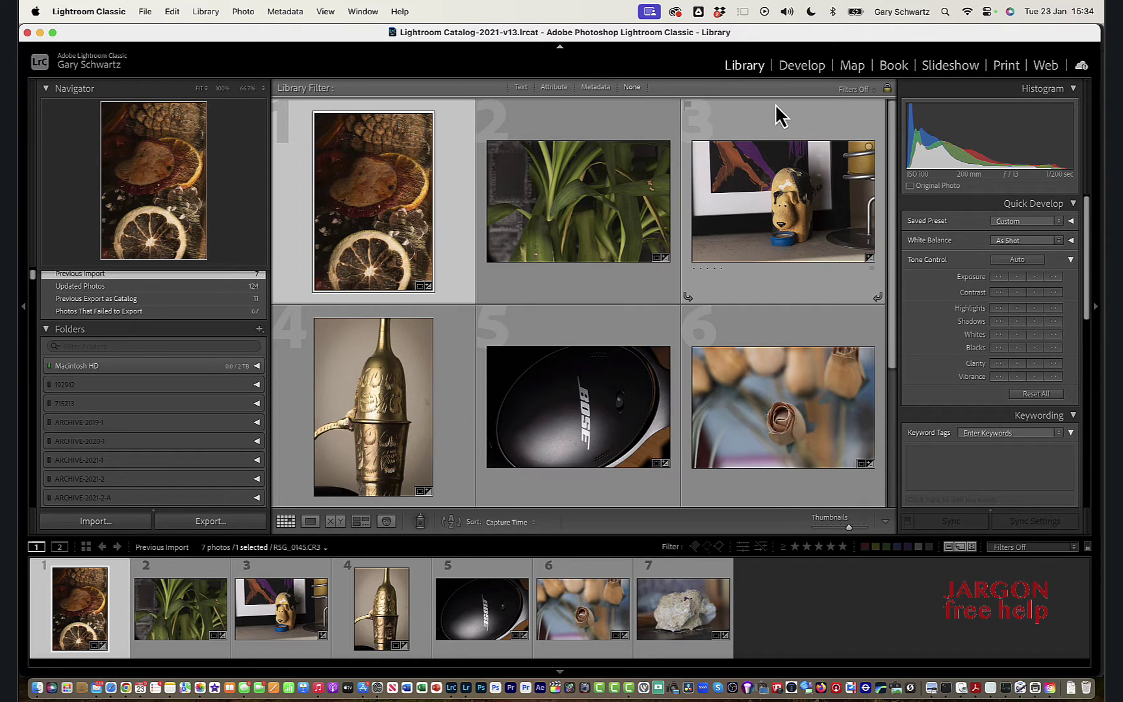
click(803, 73)
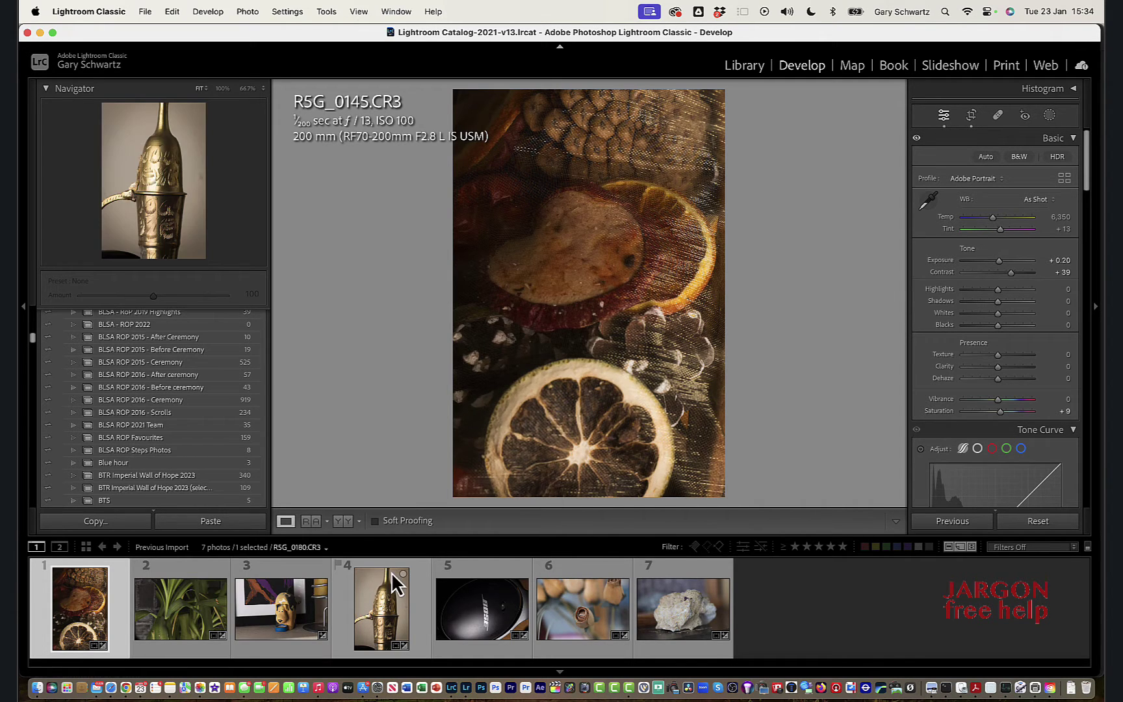
Extend the filmstrip selection from the first photo until all seven photos are selected
shift+click(422, 593)
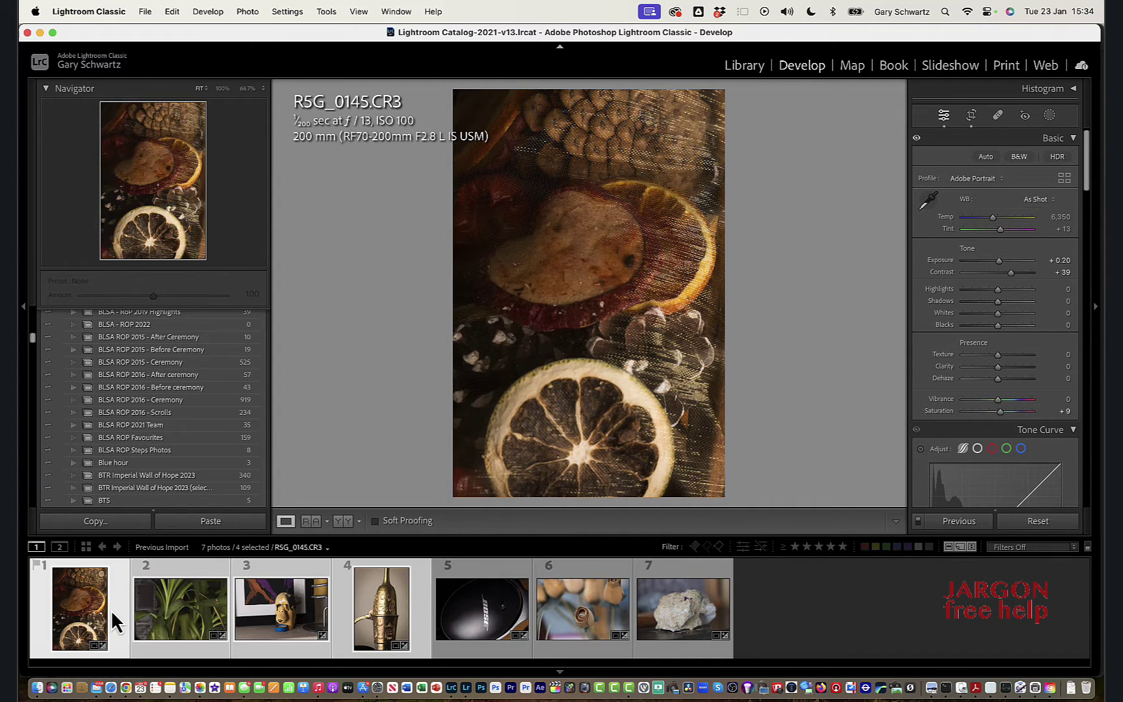
shift+click(294, 578)
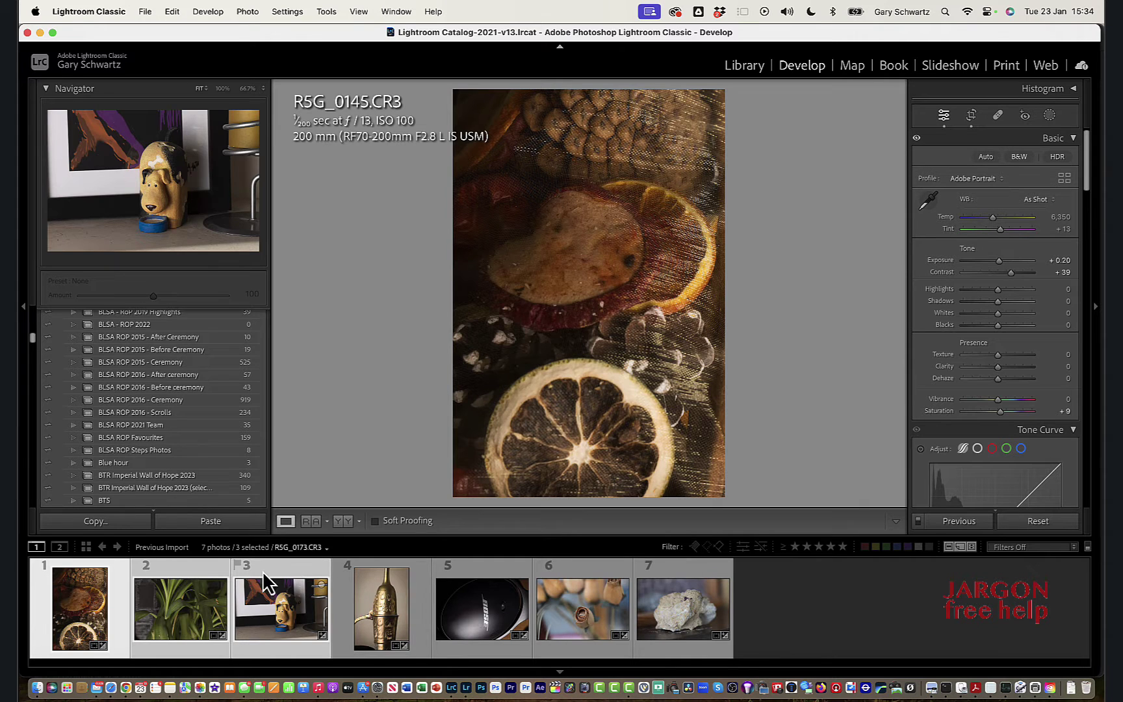
shift+click(211, 585)
shift+click(481, 588)
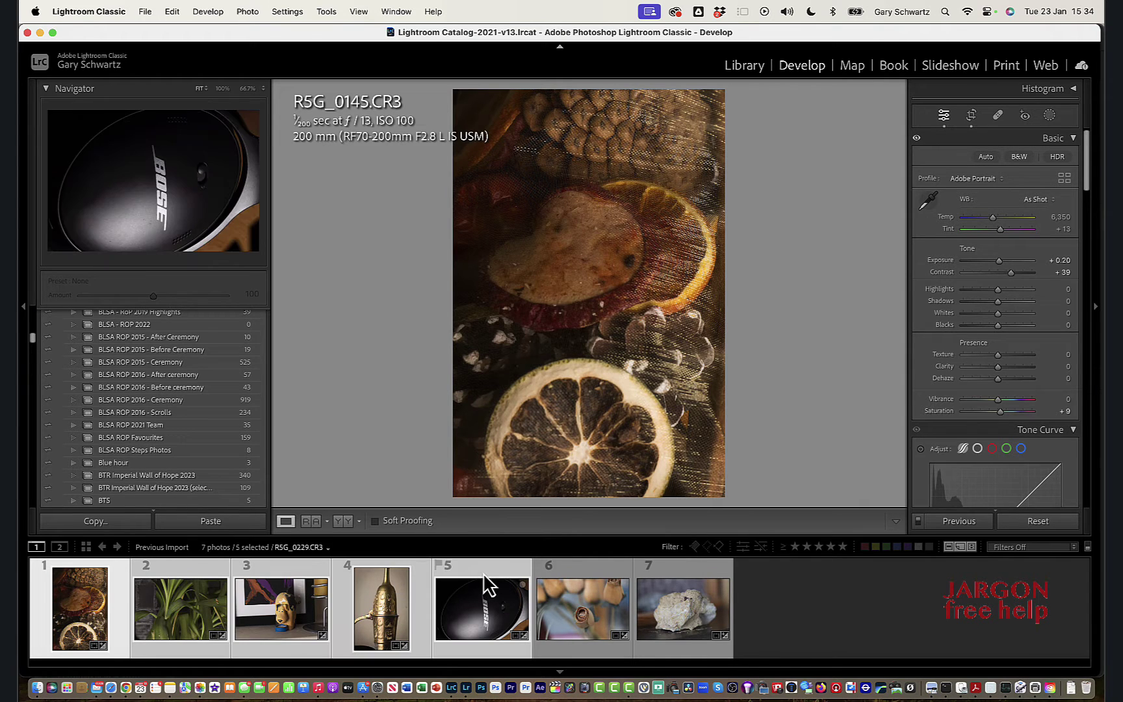
shift+click(586, 581)
shift+click(677, 571)
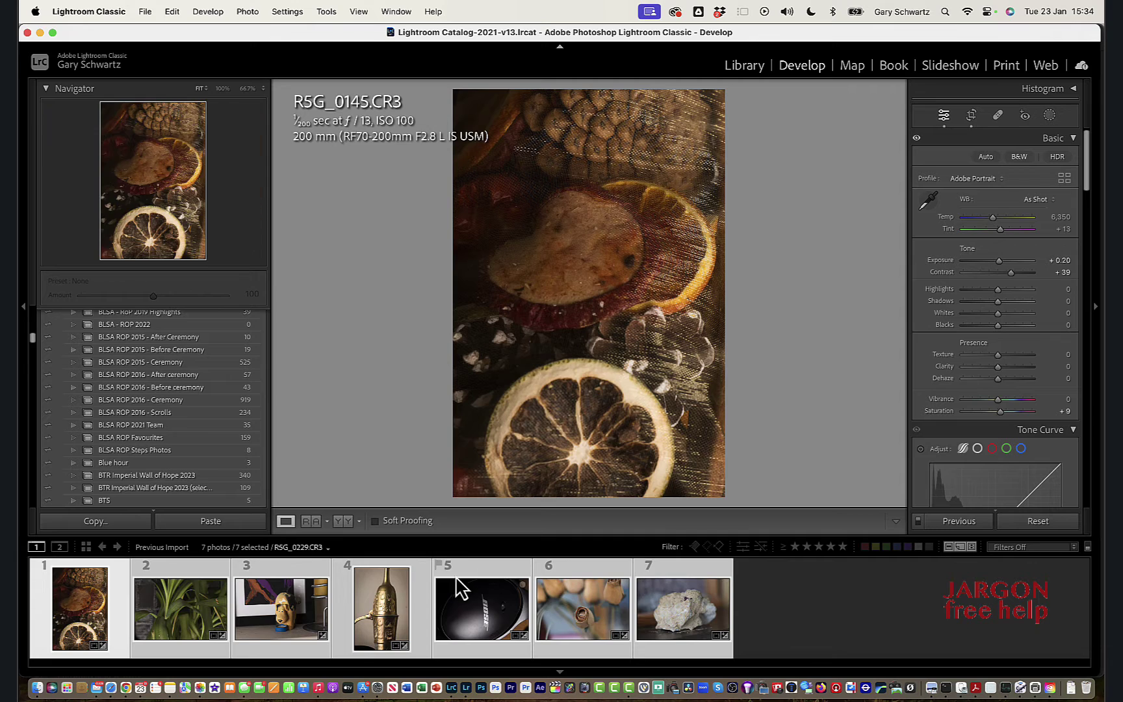
key(super)
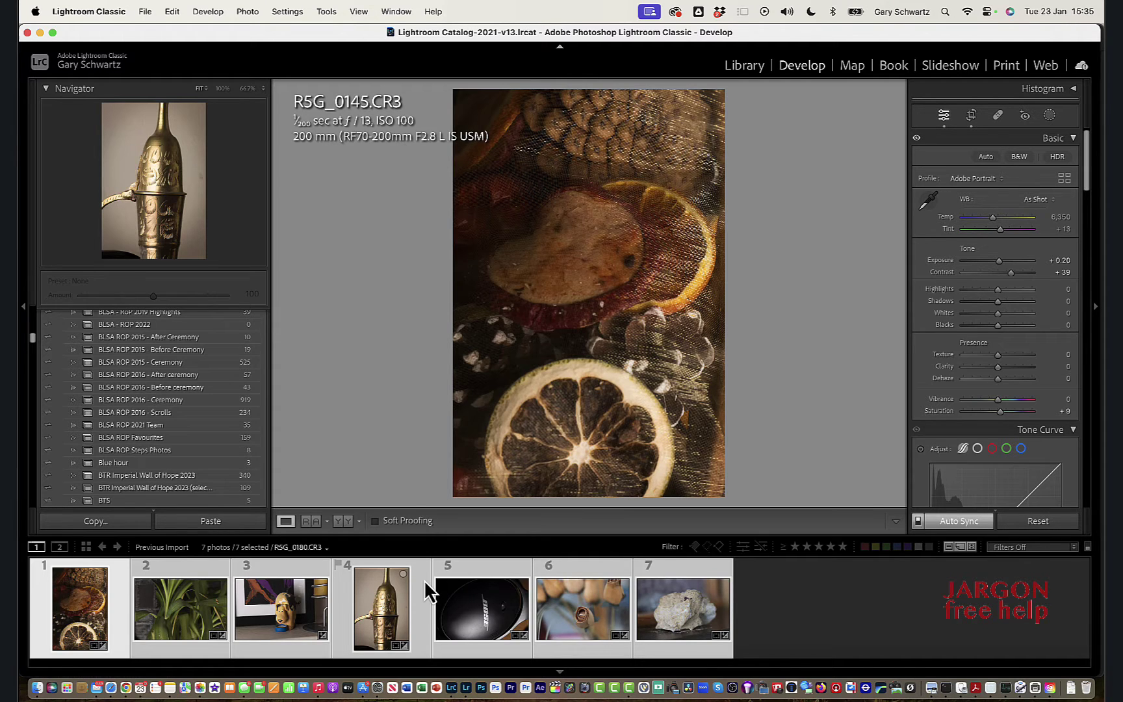
Clear the multiple selection and select only photos 1, 3 and 6 in the filmstrip
click(426, 591)
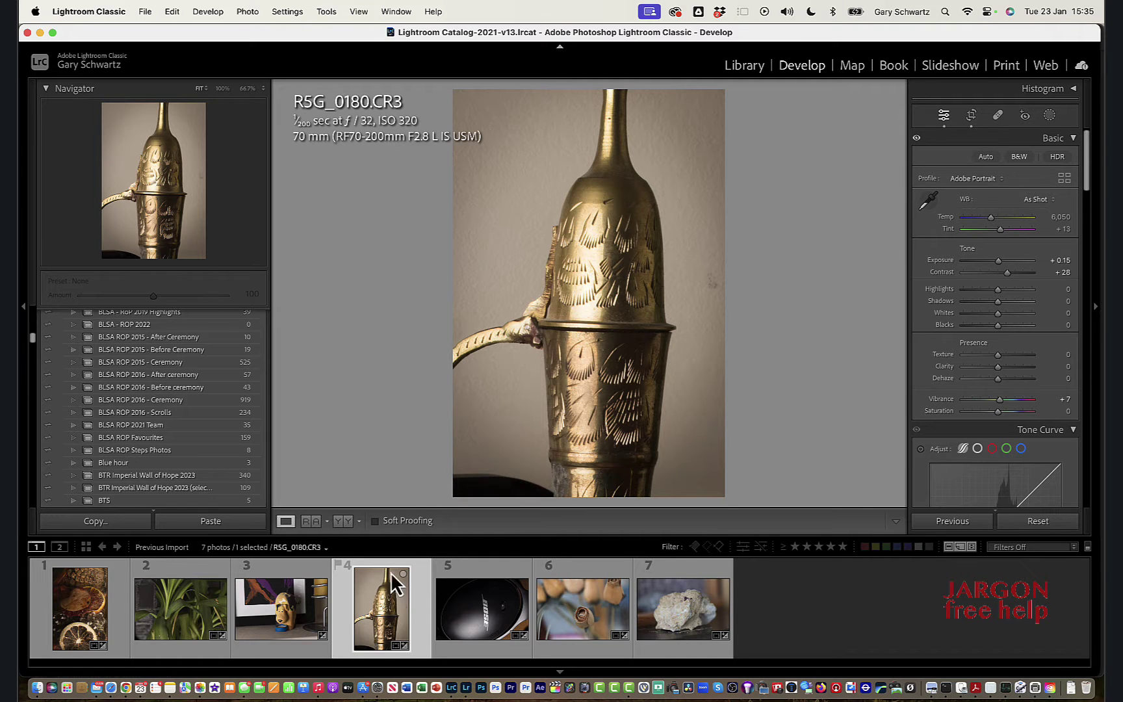
click(118, 591)
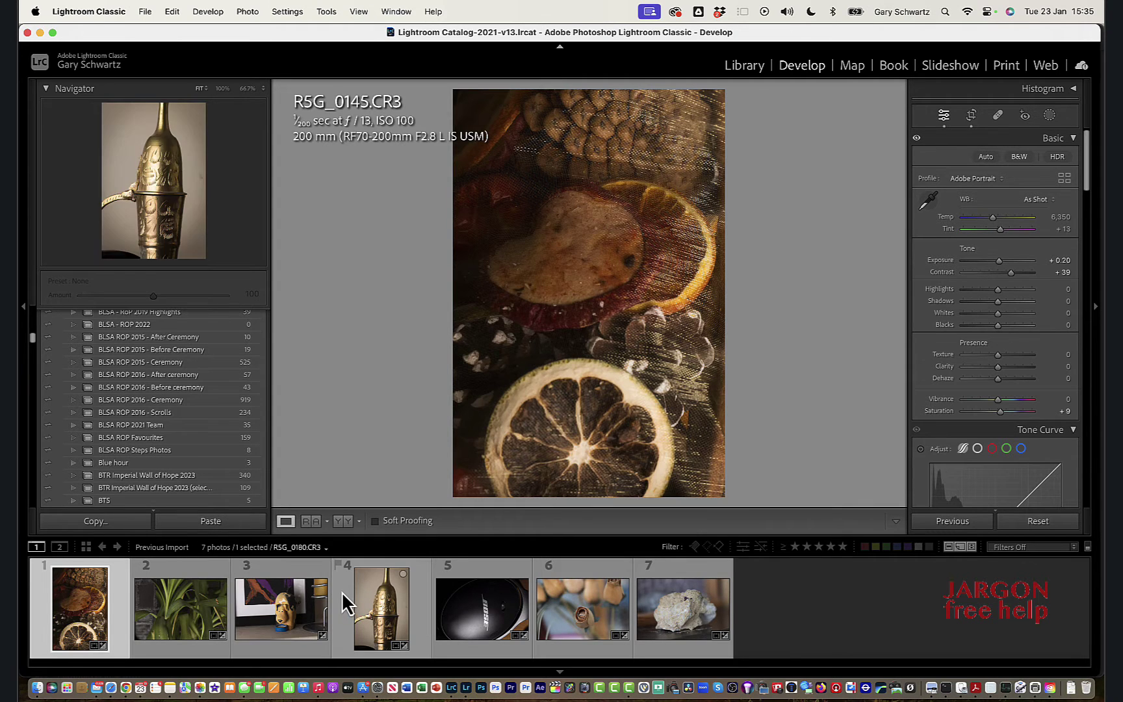
super+click(301, 571)
super+click(590, 568)
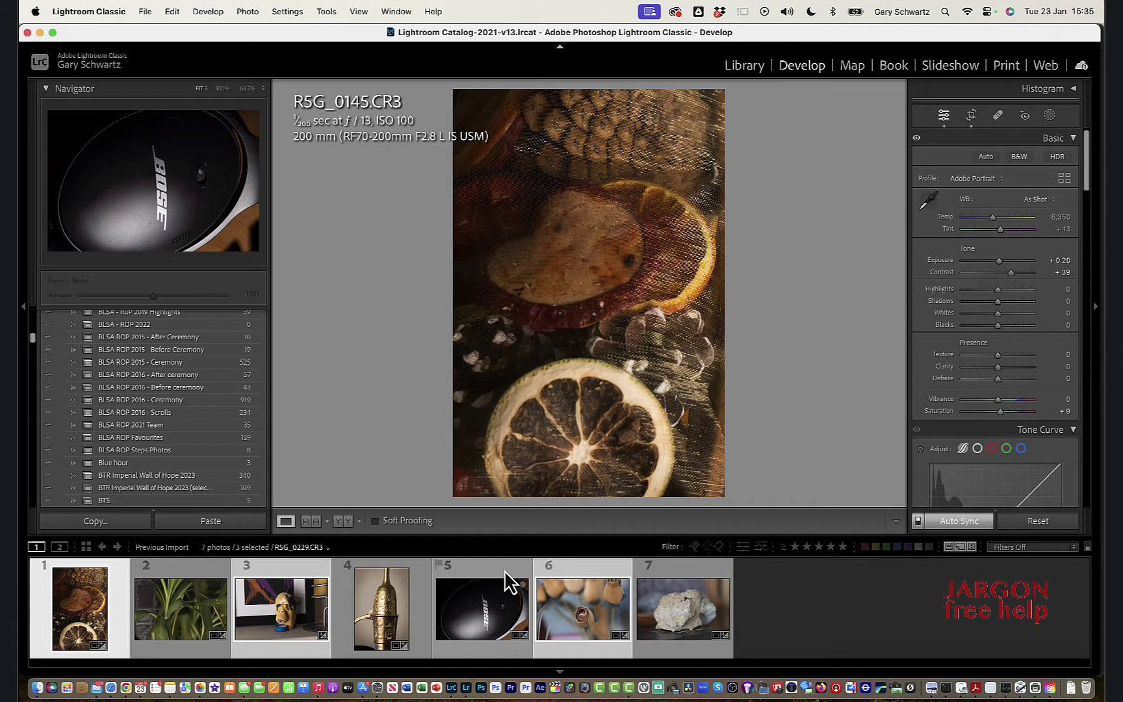
Select all seven photos in the filmstrip and start creating a new collection
key(super+a)
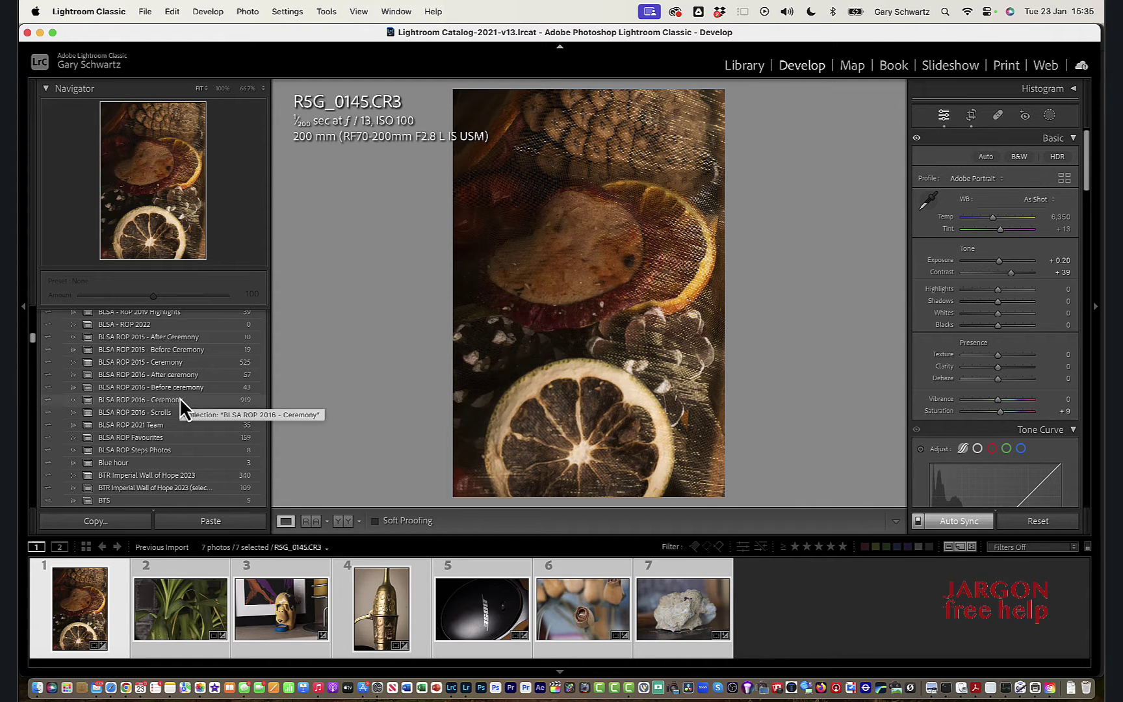
scroll(179, 398, up, 10)
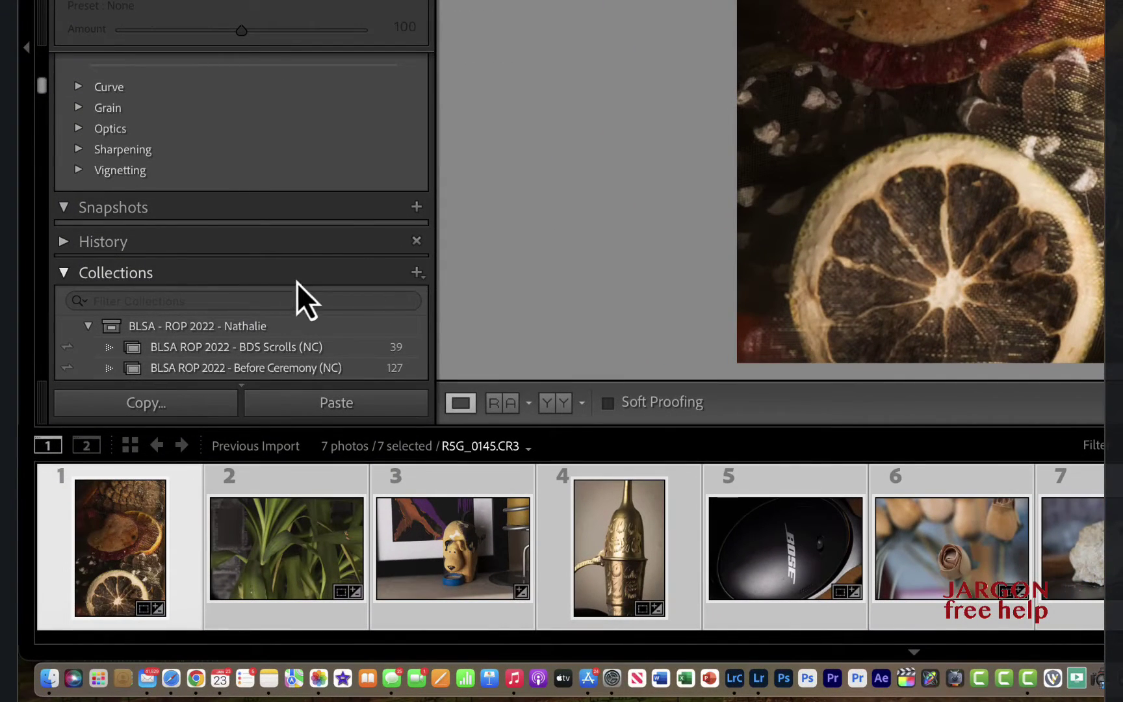
click(417, 273)
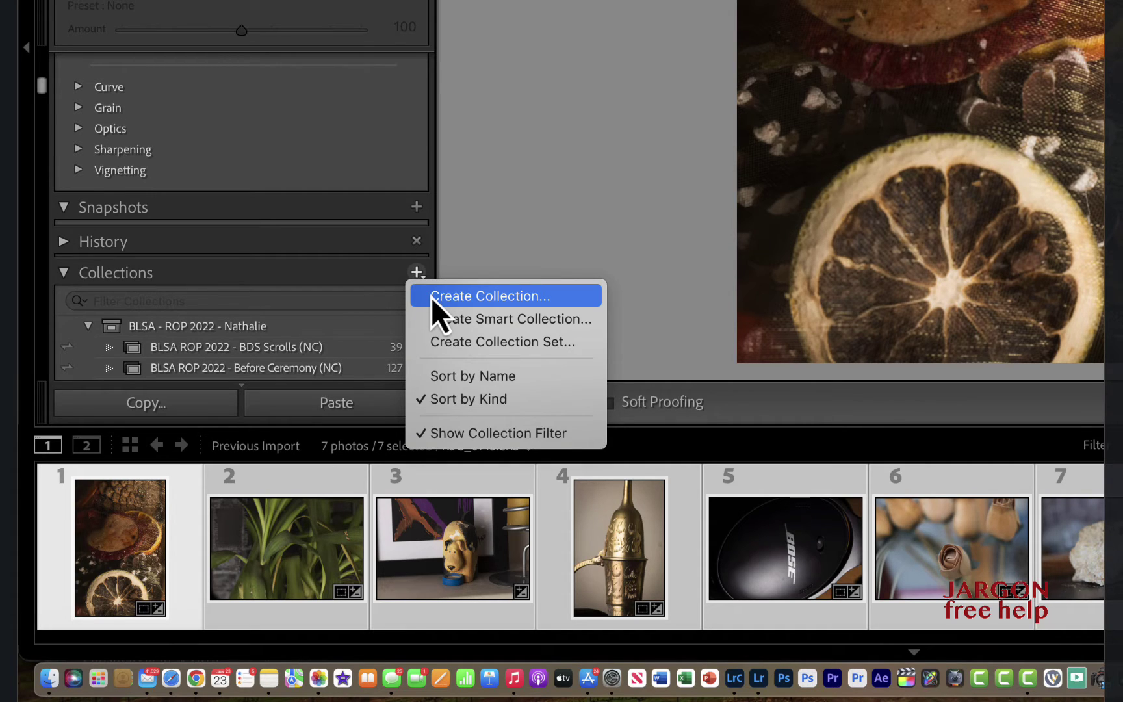
click(431, 298)
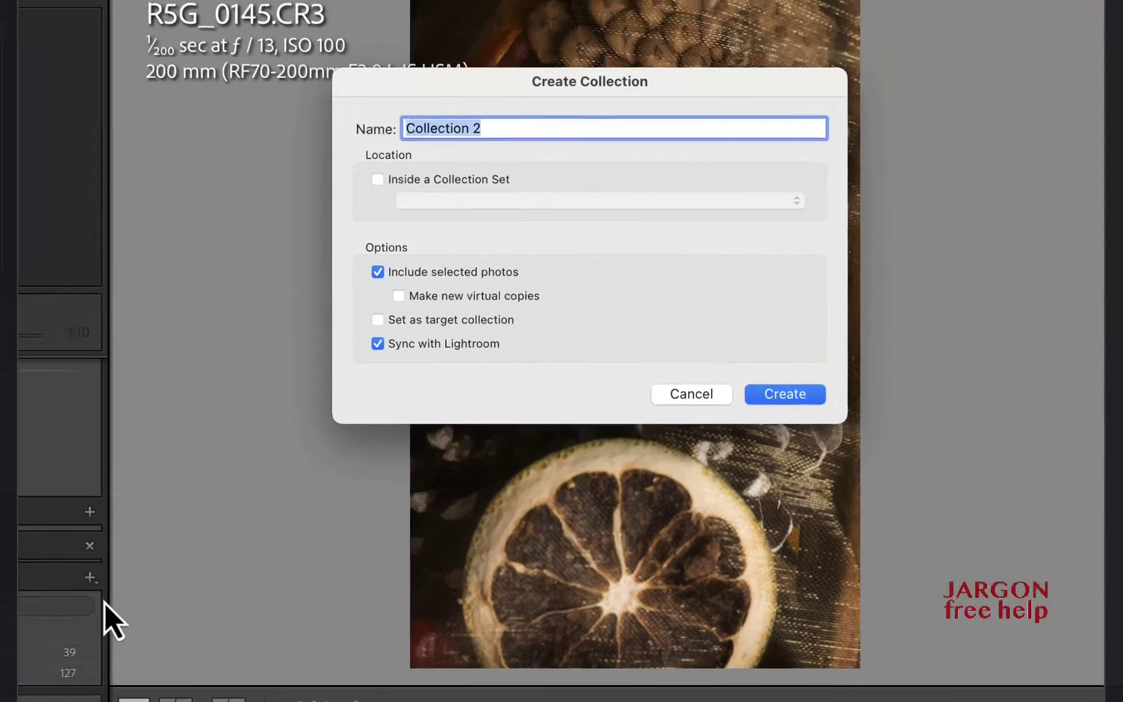
Name the collection "Collection tutorial" and create it with the selected photos included and Sync with Lightroom enabled
text(Colle ction)
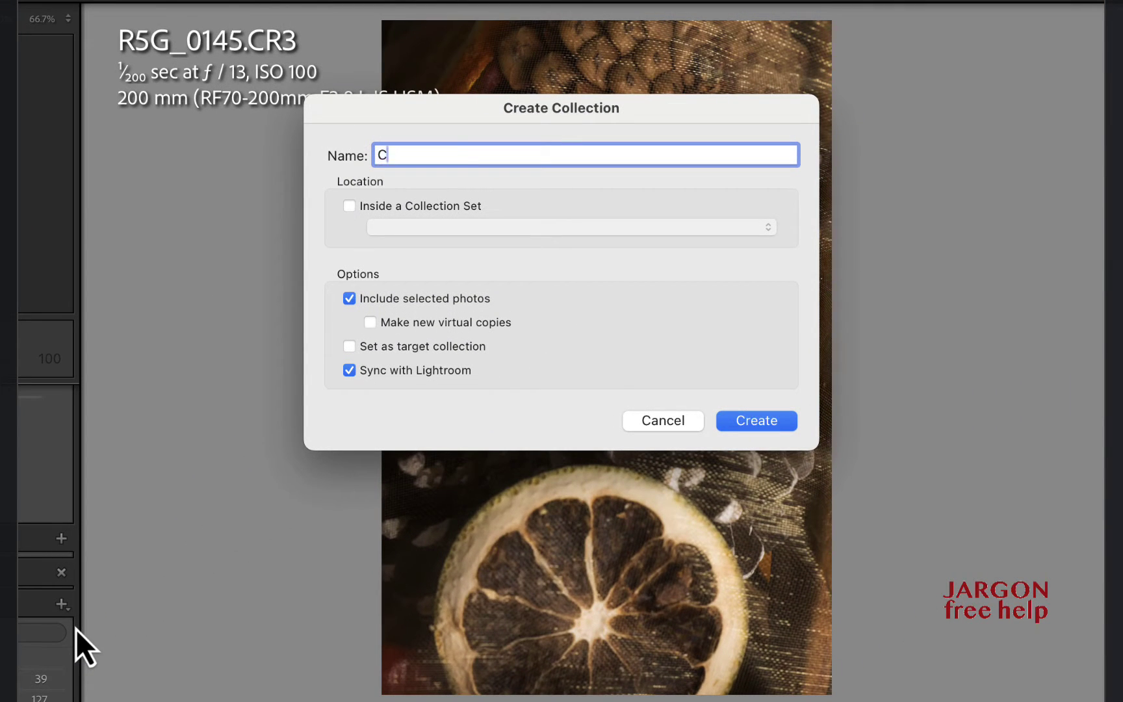
key(BackSpace)
key(BackSpace)
key(BackSpace)
key(BackSpace)
key(BackSpace)
key(BackSpace)
text(ction ti)
key(BackSpace)
text(iu)
key(BackSpace)
key(BackSpace)
text(utorial)
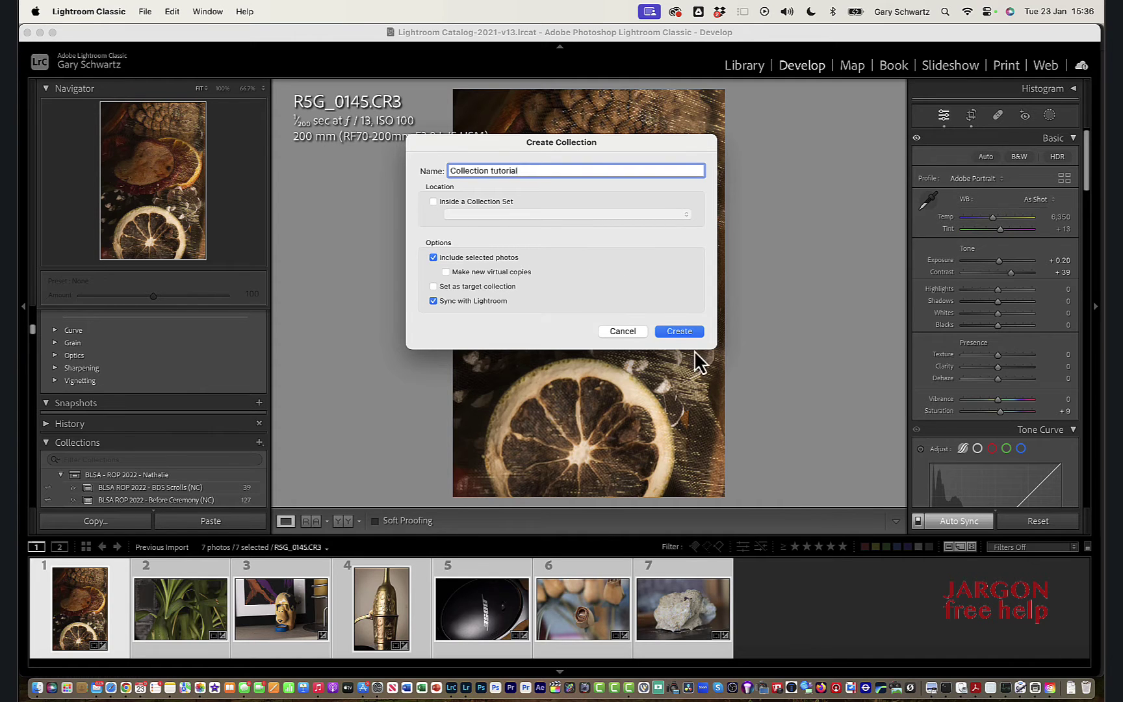
click(679, 331)
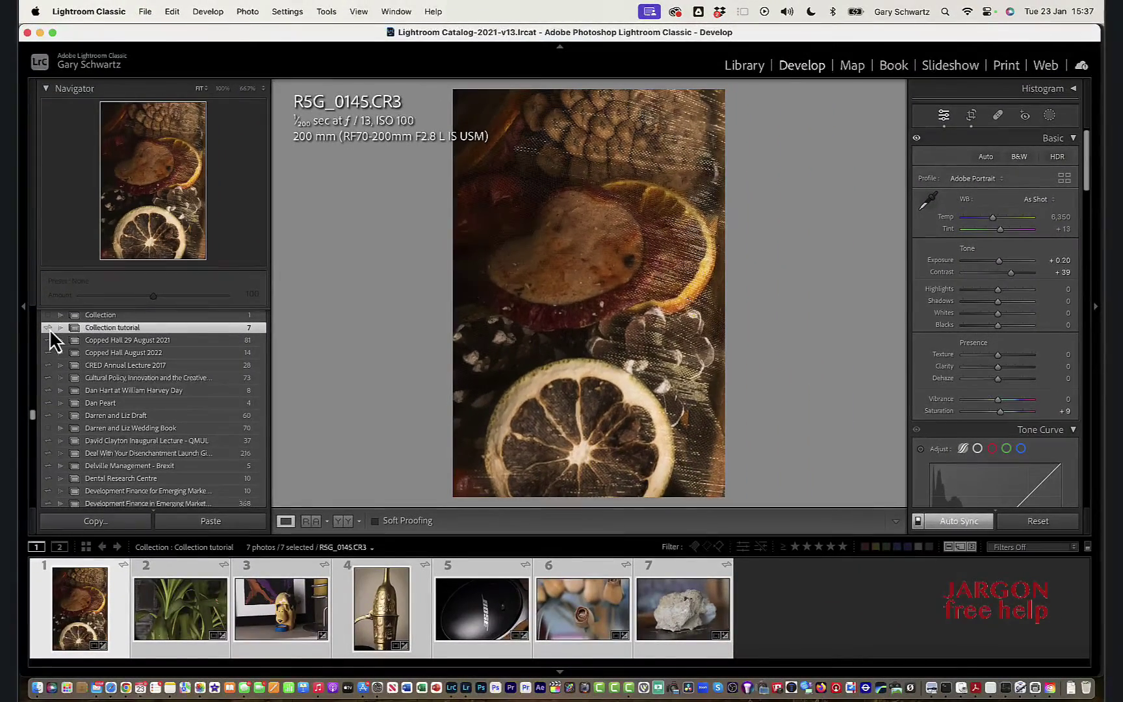
Try to stop syncing the Collection tutorial collection
click(49, 328)
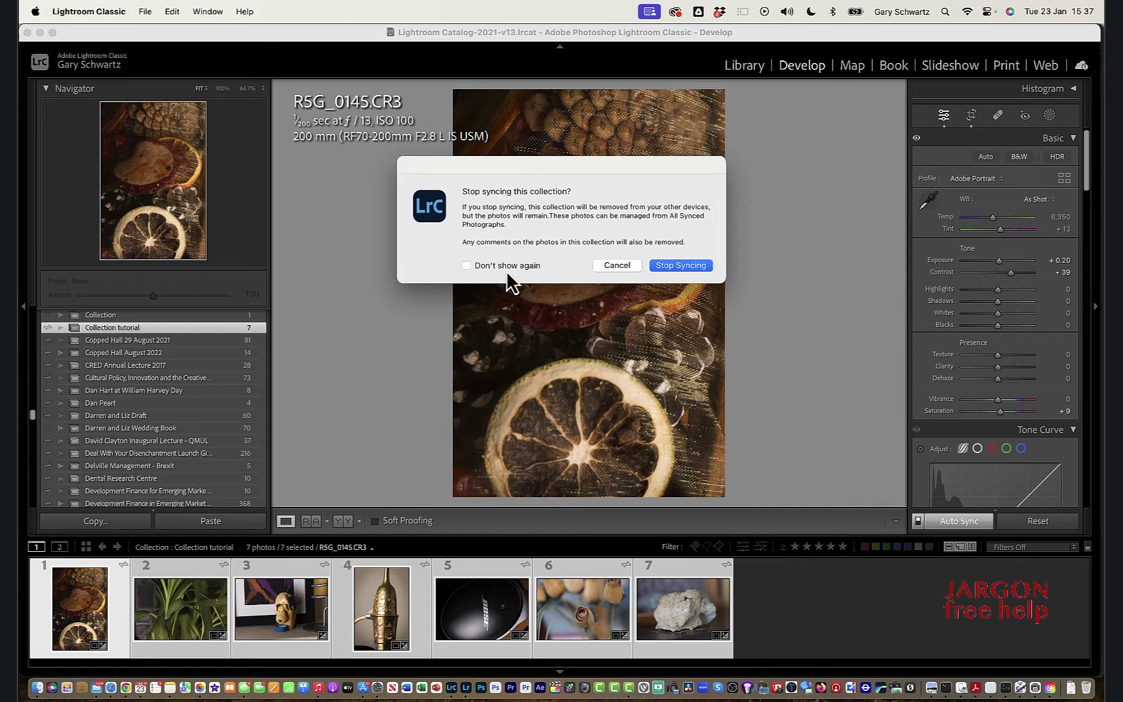
click(616, 265)
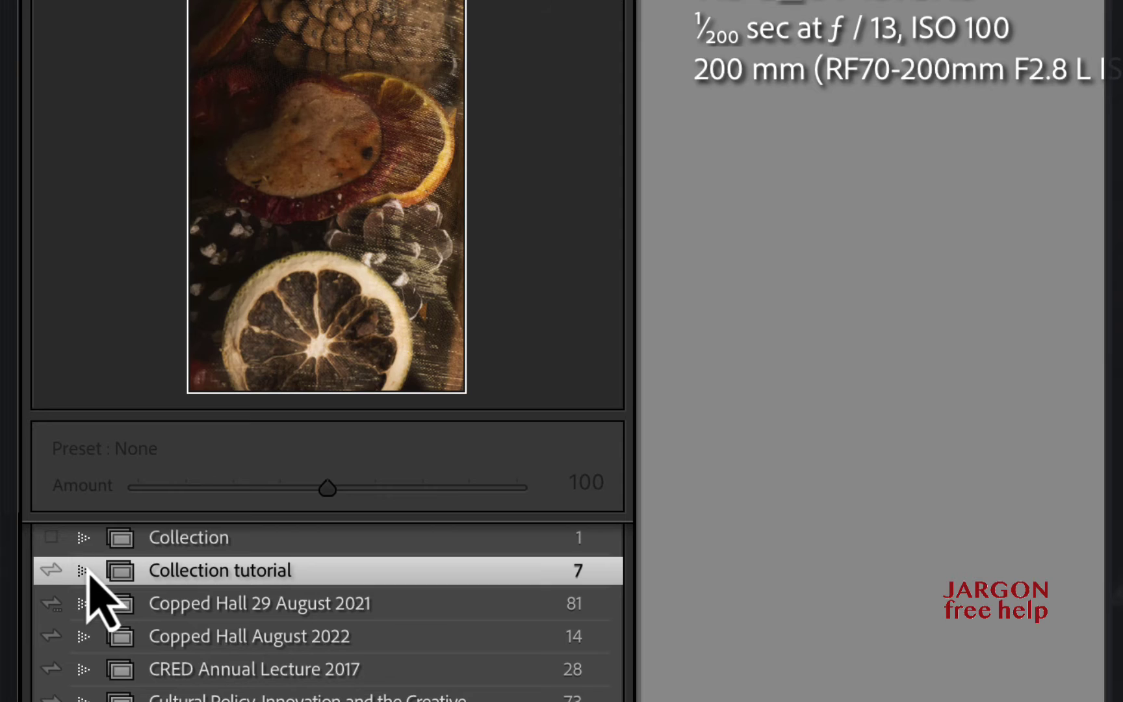
click(55, 547)
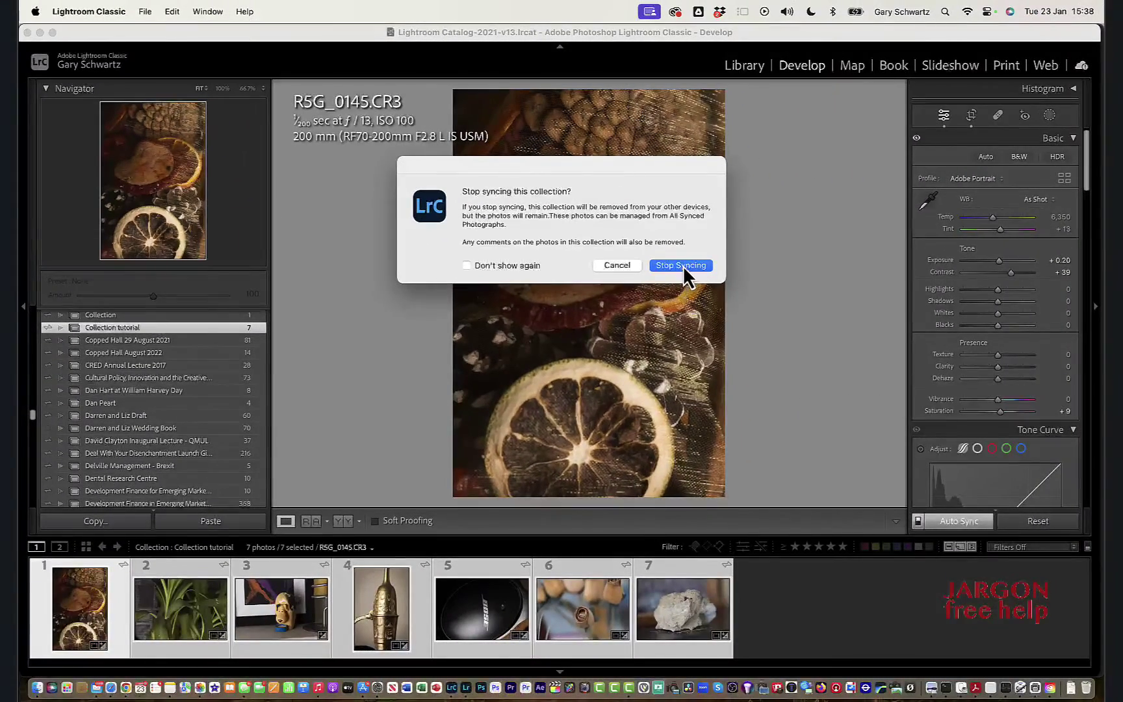
click(683, 265)
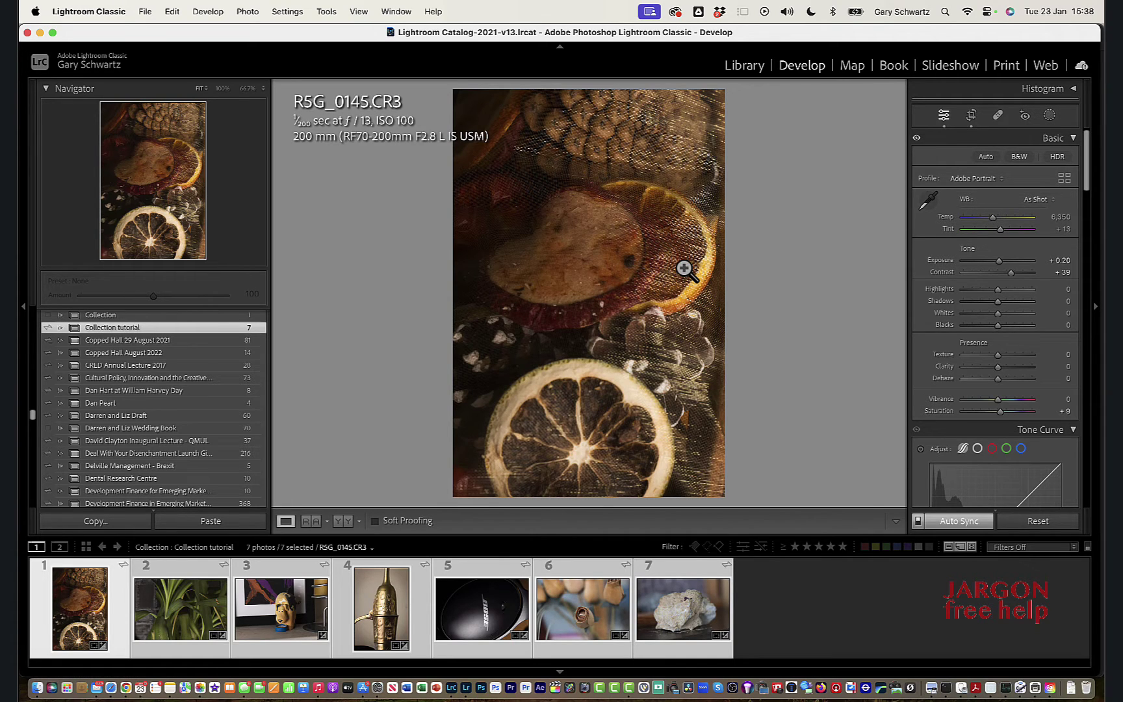
Make the Collection tutorial collection public through its Lightroom Links options
right_click(192, 329)
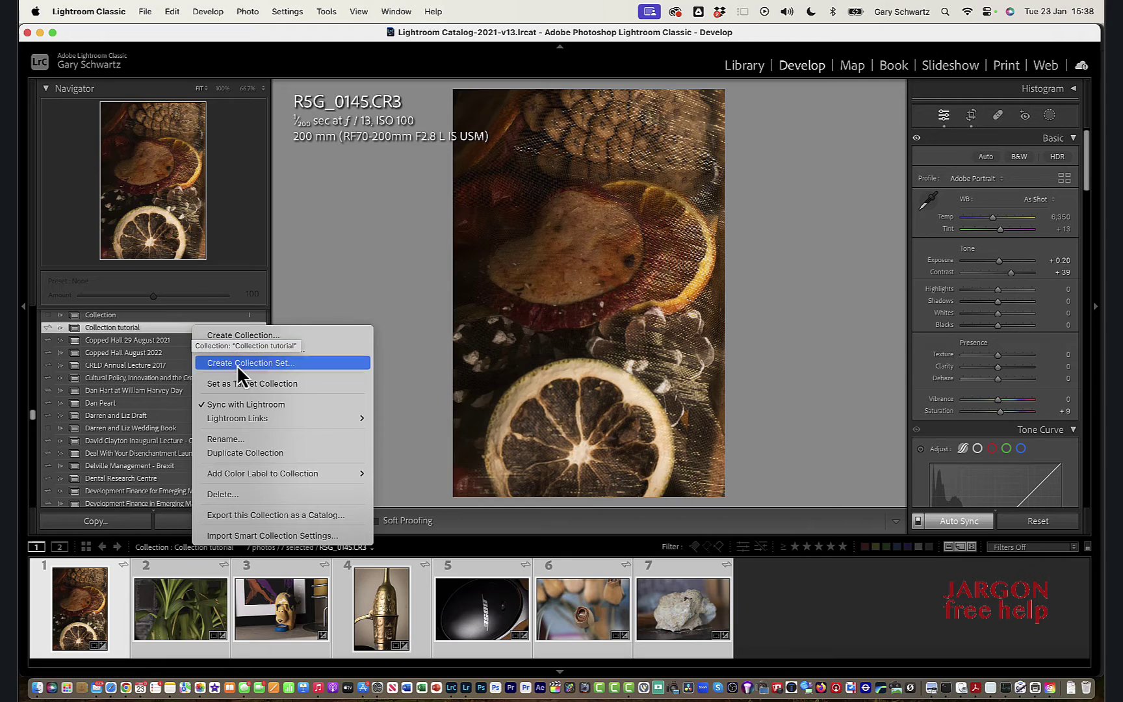
mouse_move(235, 421)
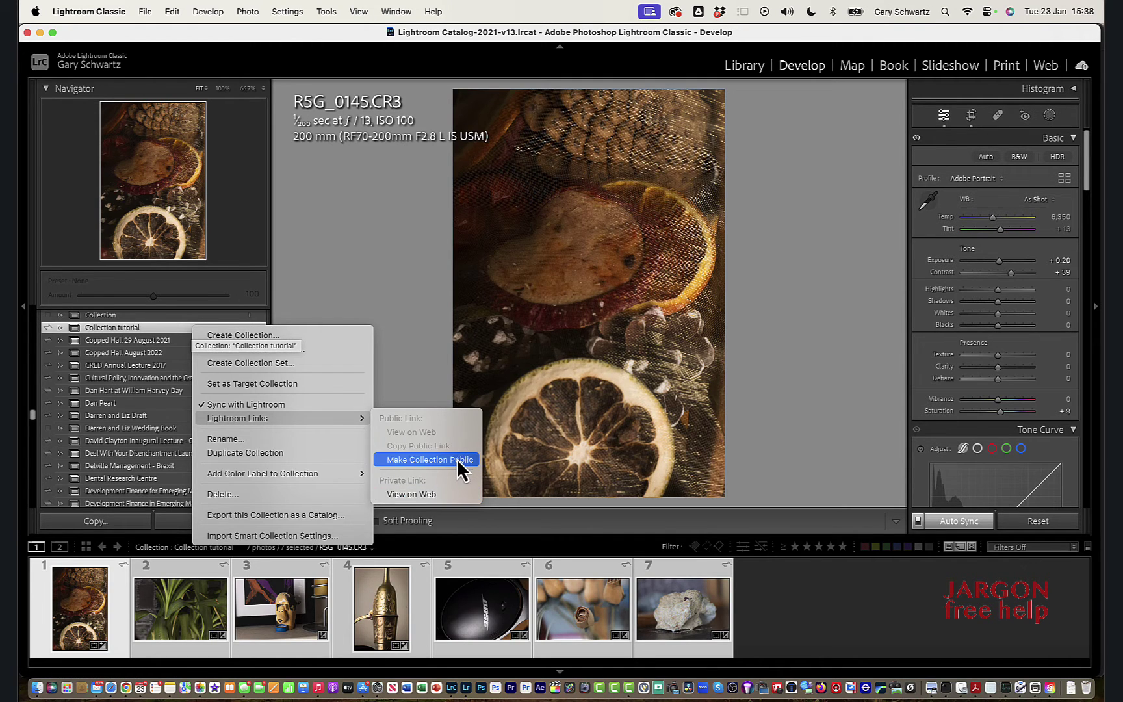
click(418, 460)
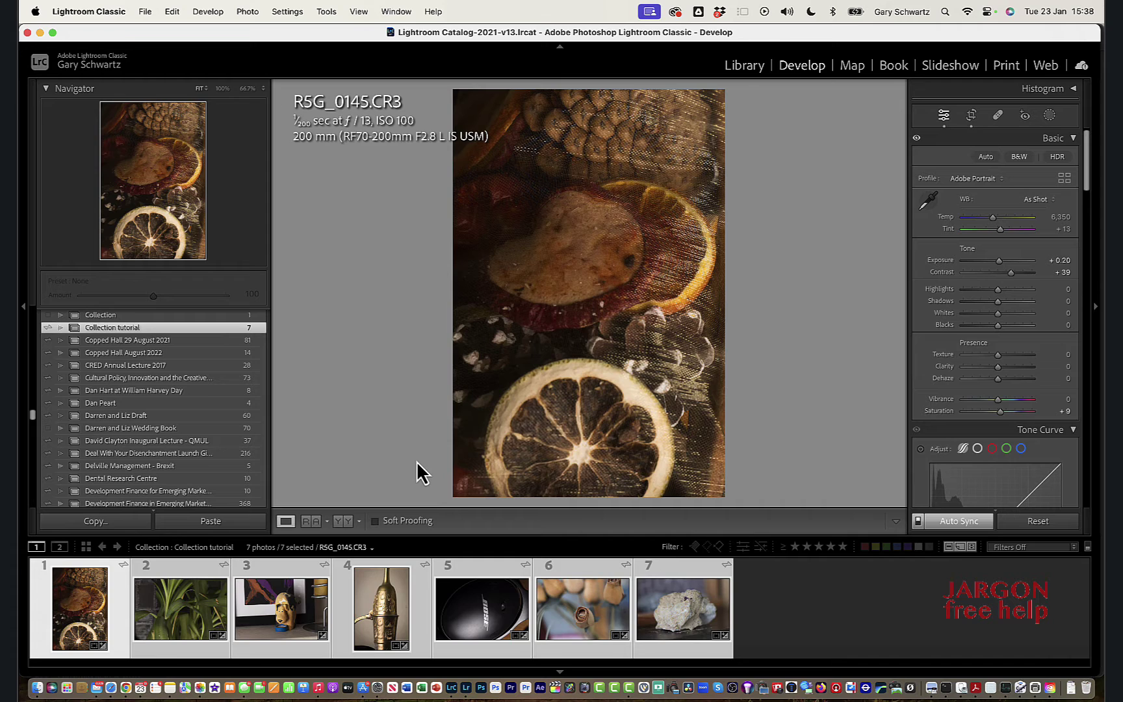
Copy the public link of the Collection tutorial collection
right_click(193, 329)
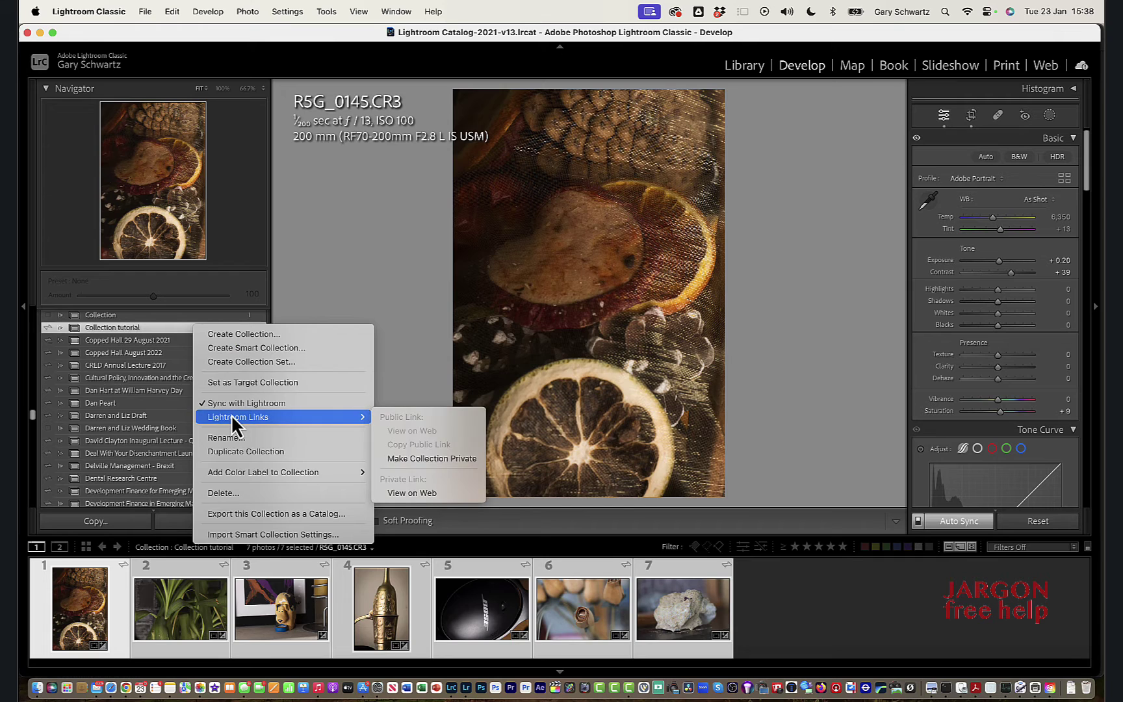
click(176, 339)
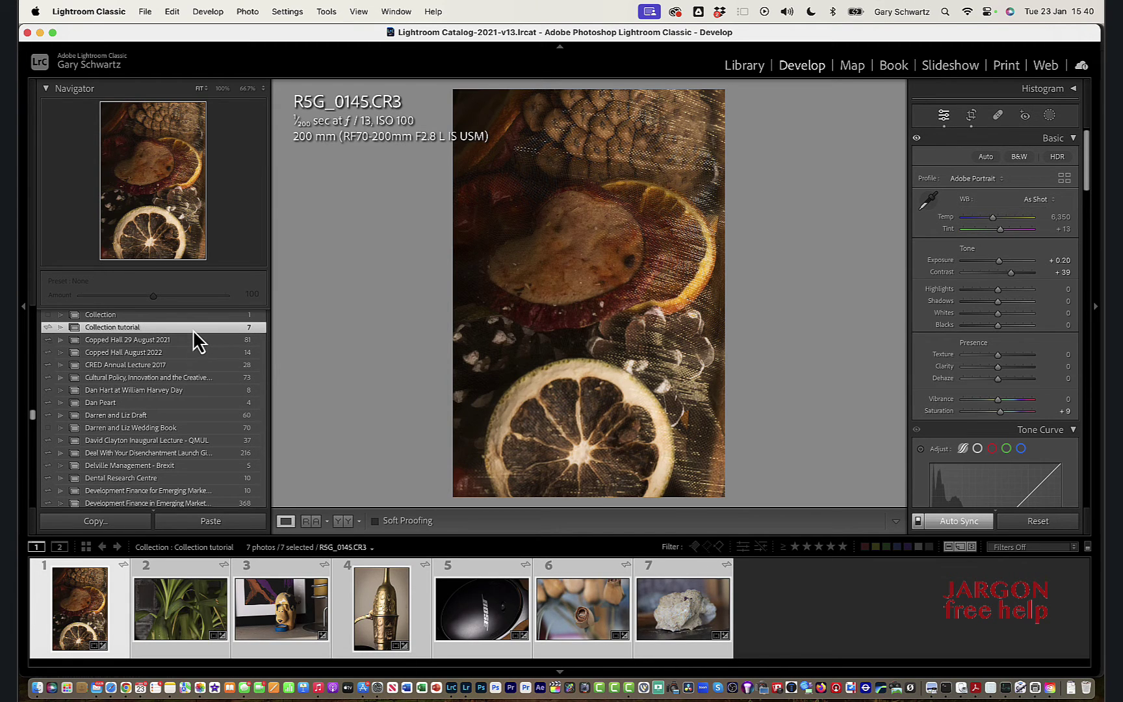
right_click(195, 340)
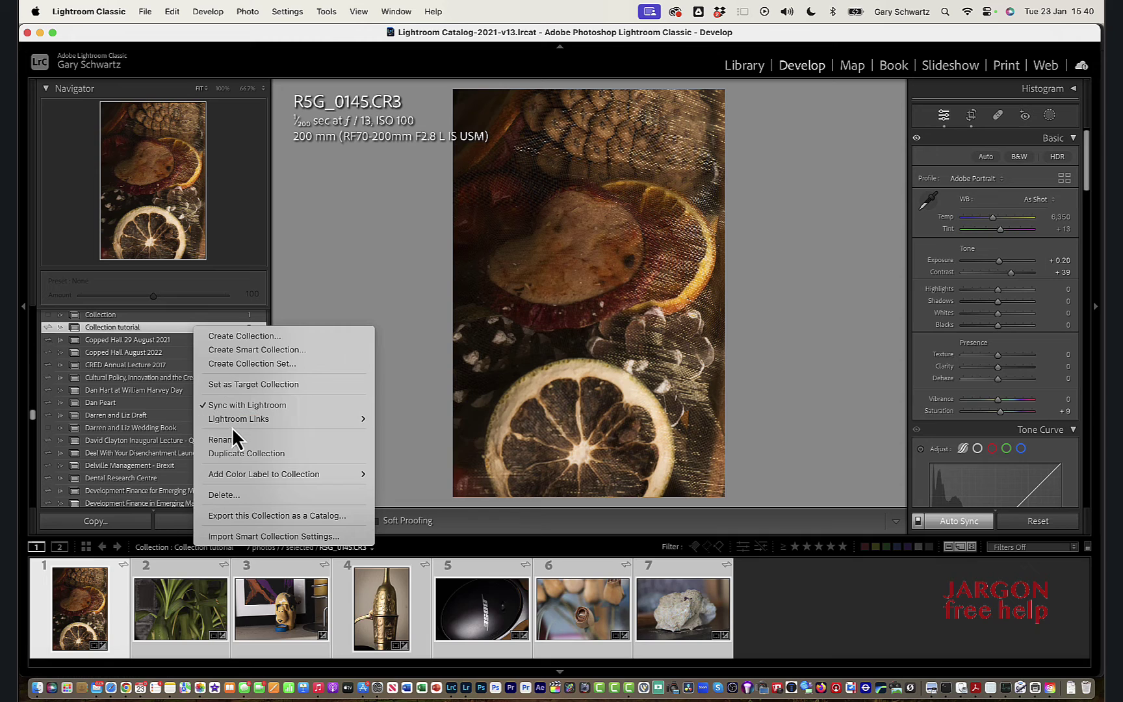
mouse_move(340, 420)
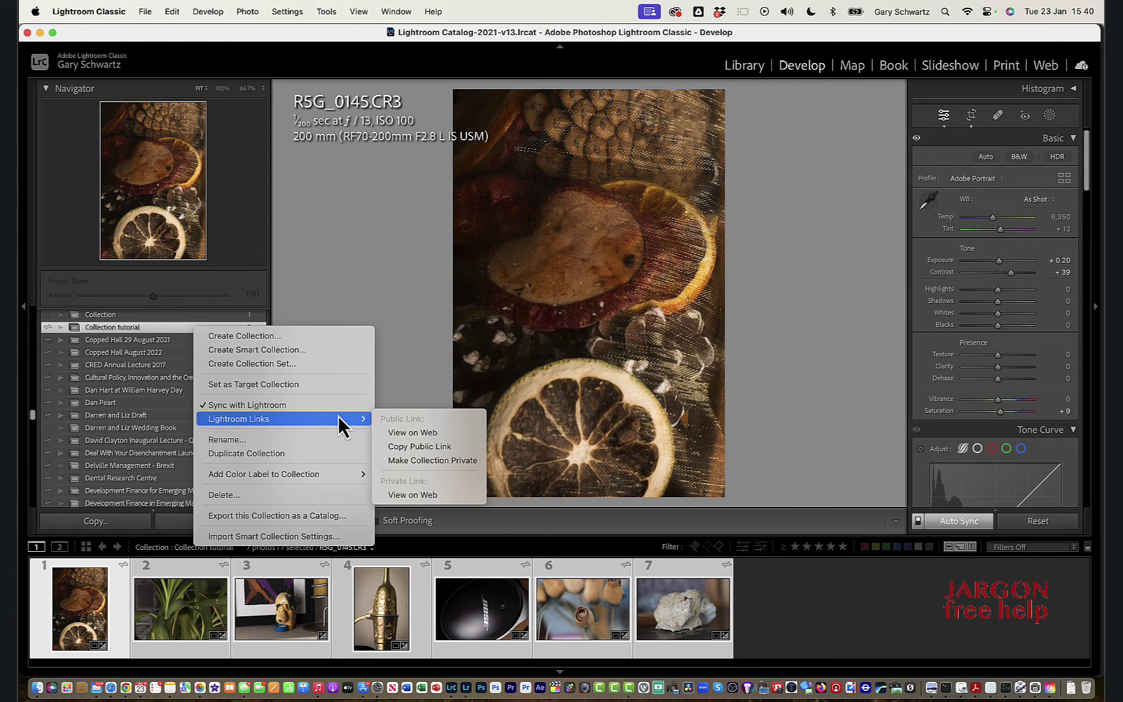
click(400, 447)
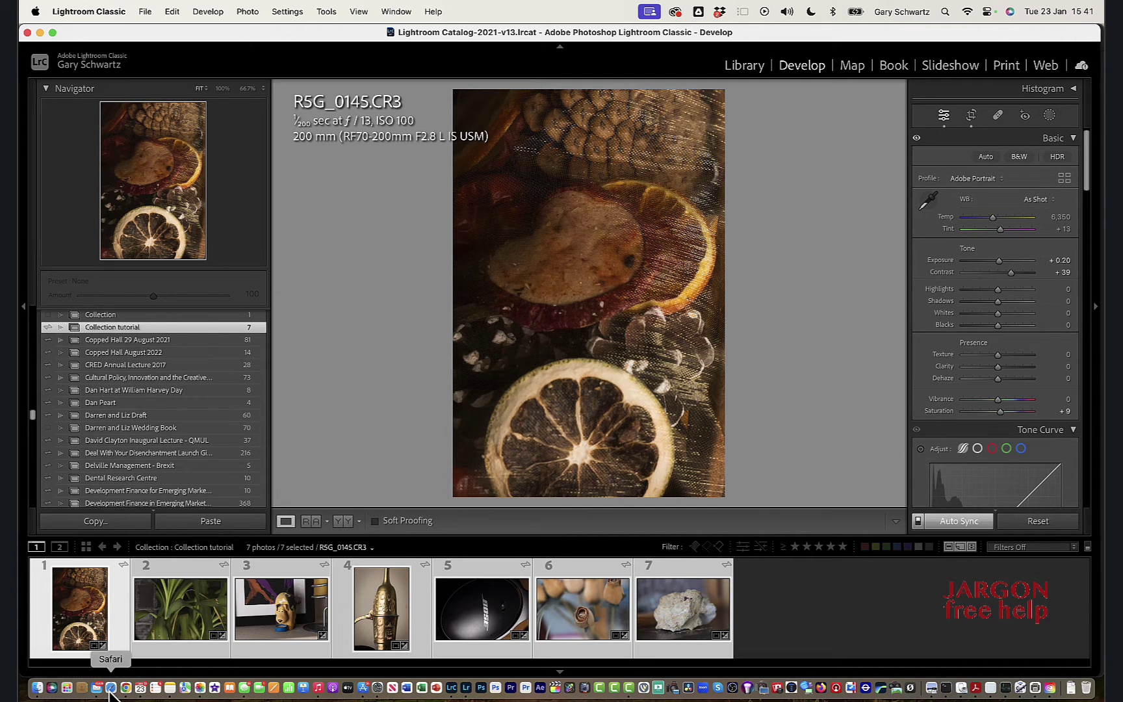
Switch to Safari and view photos 1 to 4 of the Collection tutorial album at full size, returning to the album grid
click(110, 687)
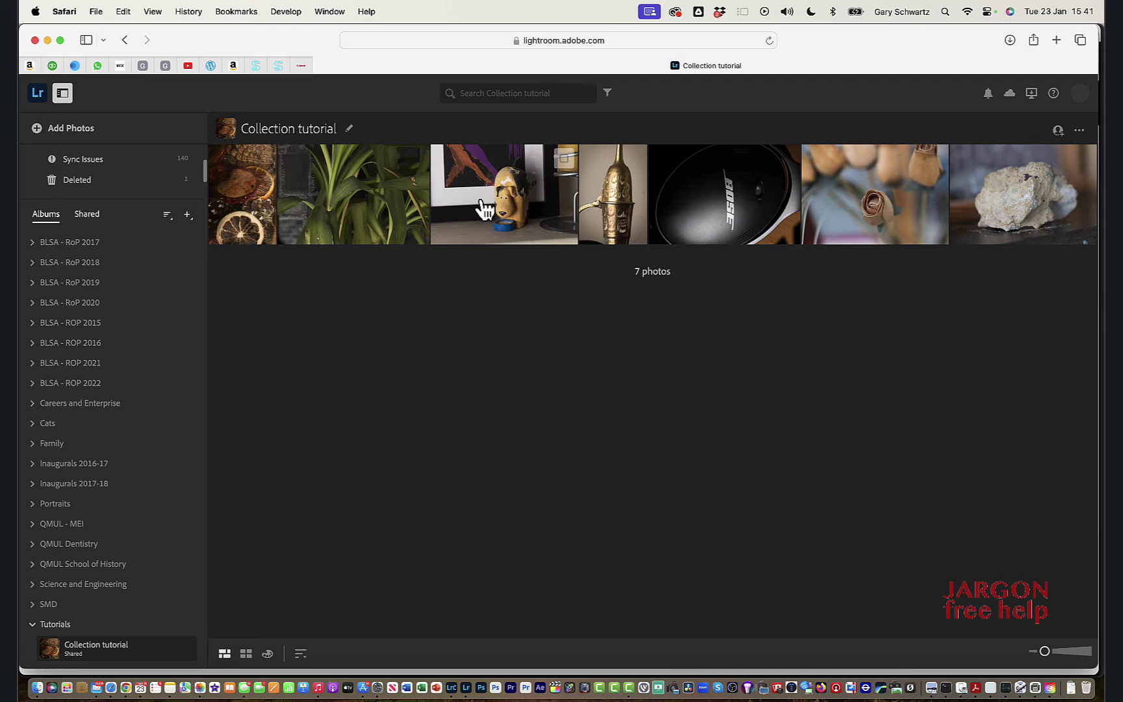
click(258, 228)
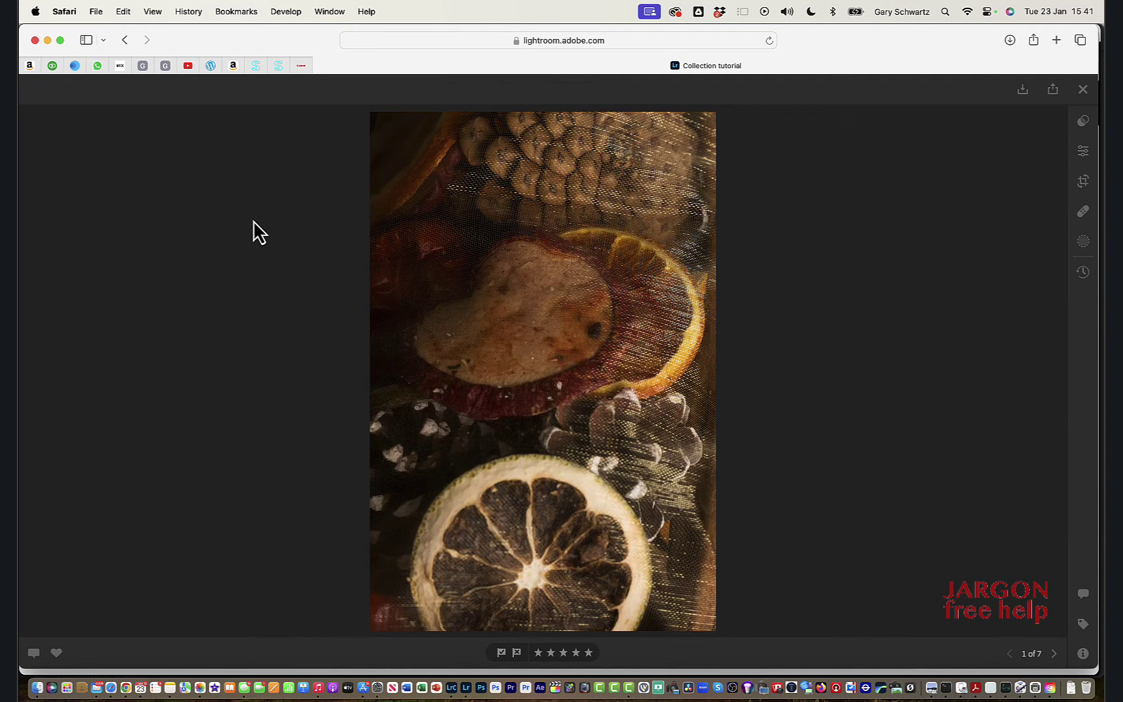
key(Right)
key(Right)
key(Right)
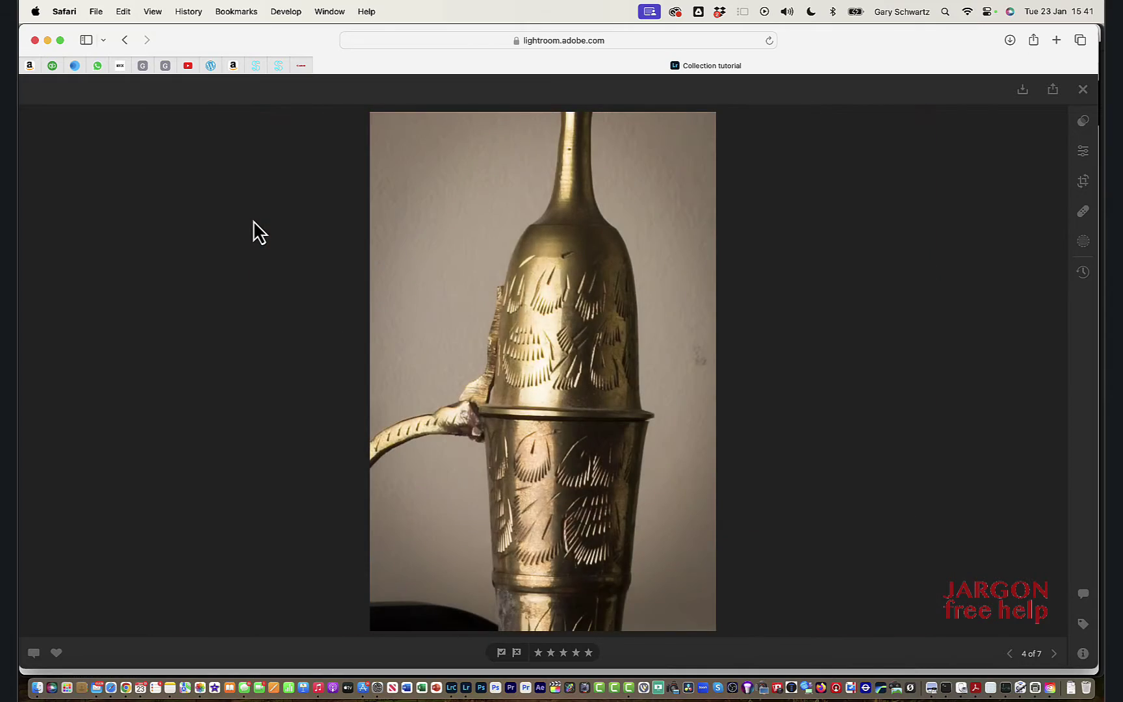
key(Left)
key(Left)
key(Left)
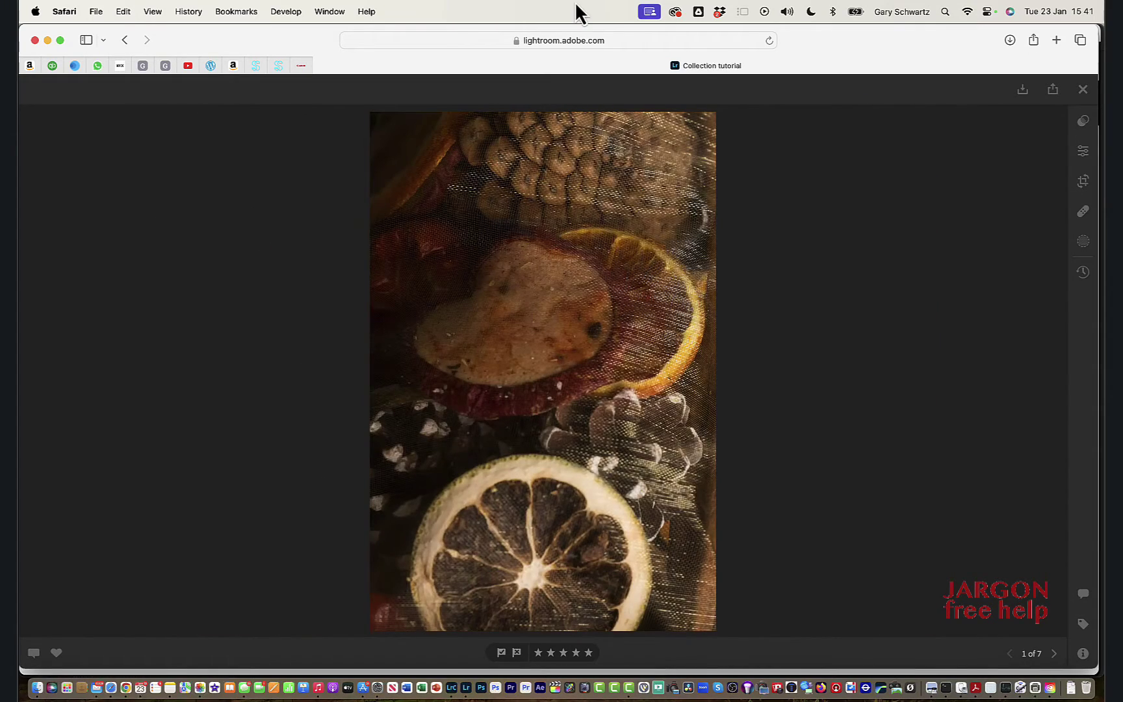
click(1083, 90)
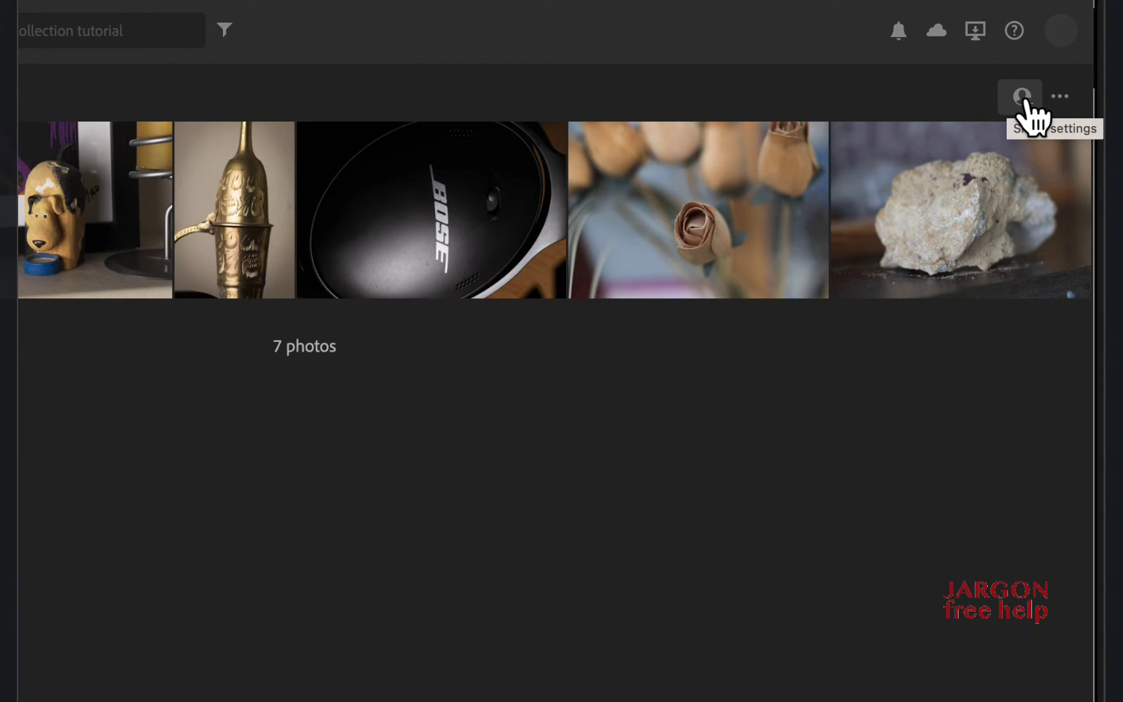
Check the Collection tutorial album's link access choices, and allow JPG downloads and export in its sharing settings
click(1026, 102)
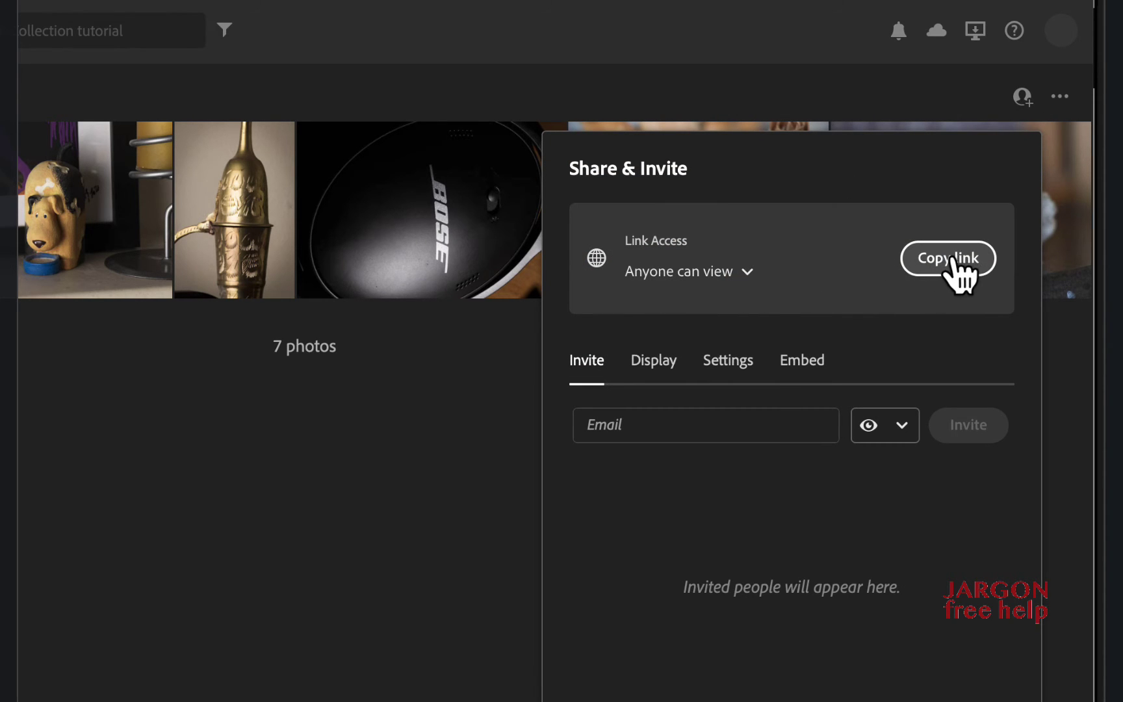
click(748, 271)
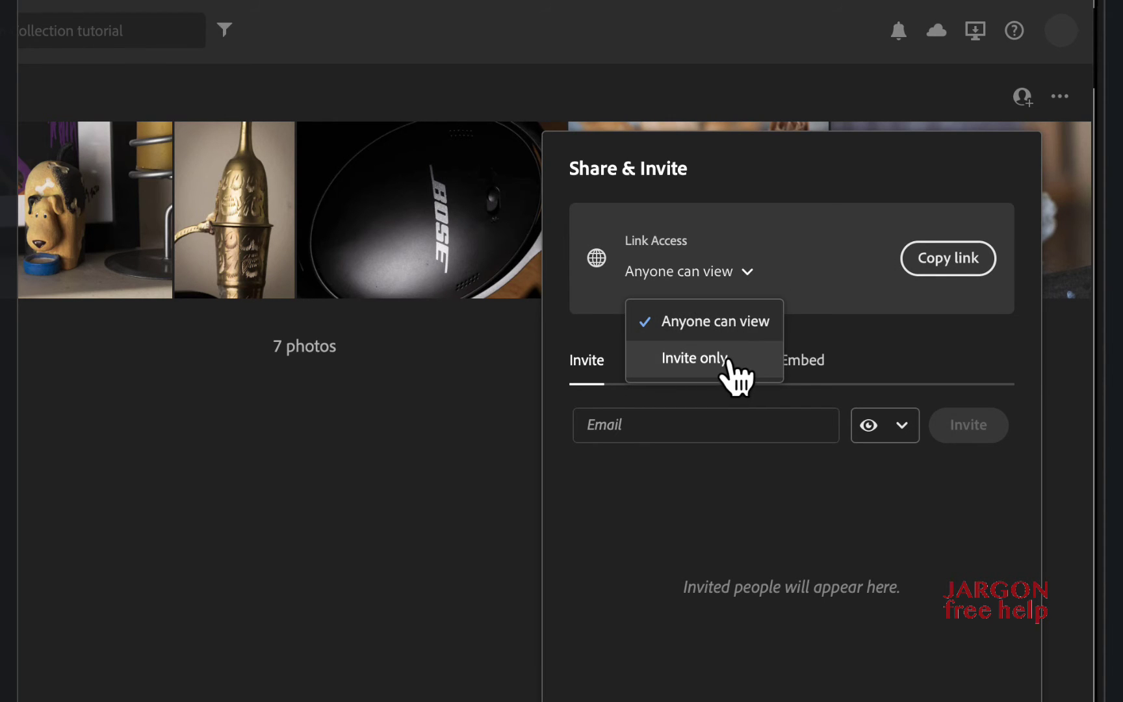
click(805, 265)
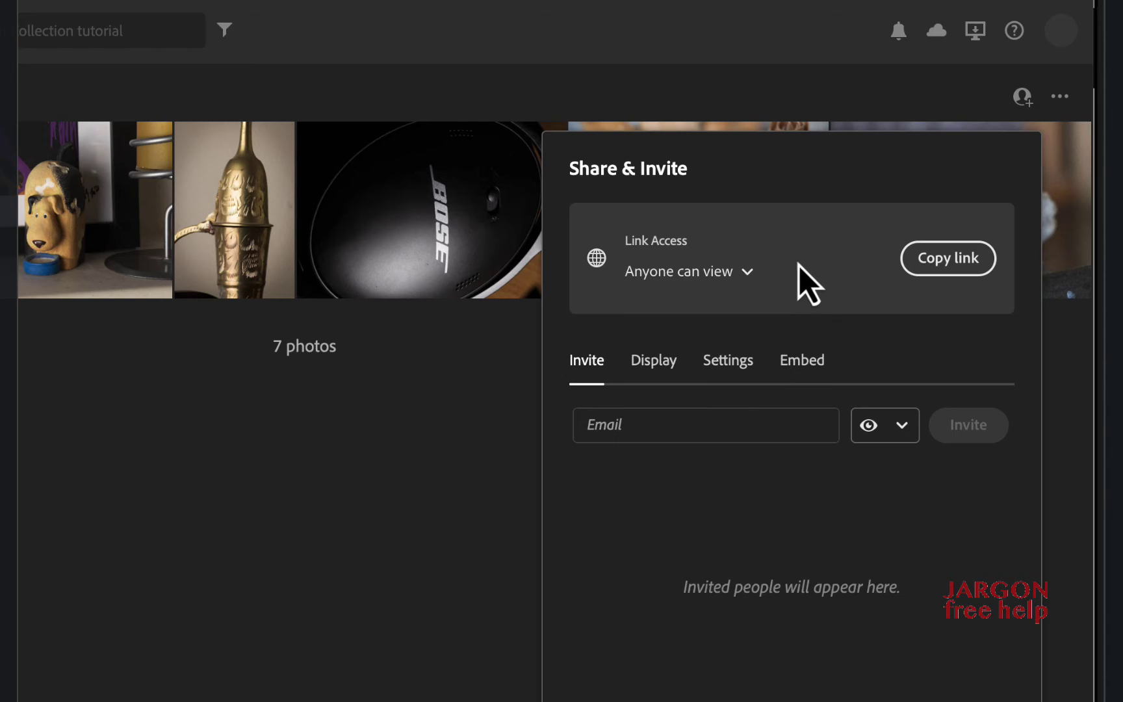
click(726, 365)
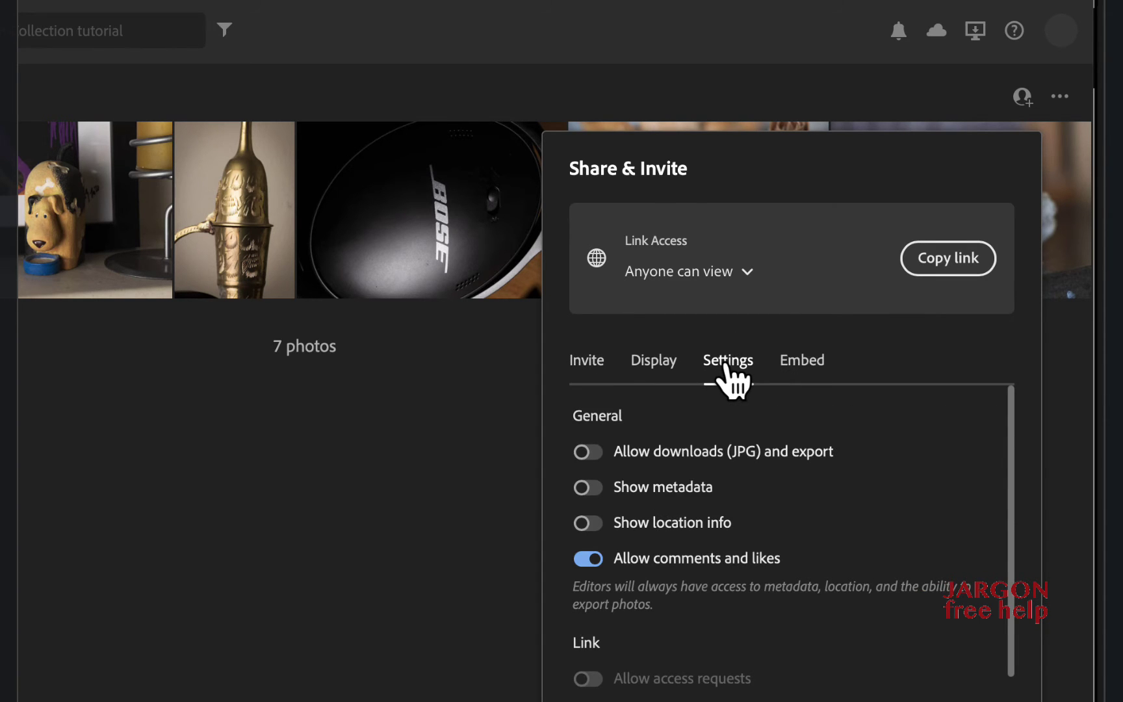
click(588, 452)
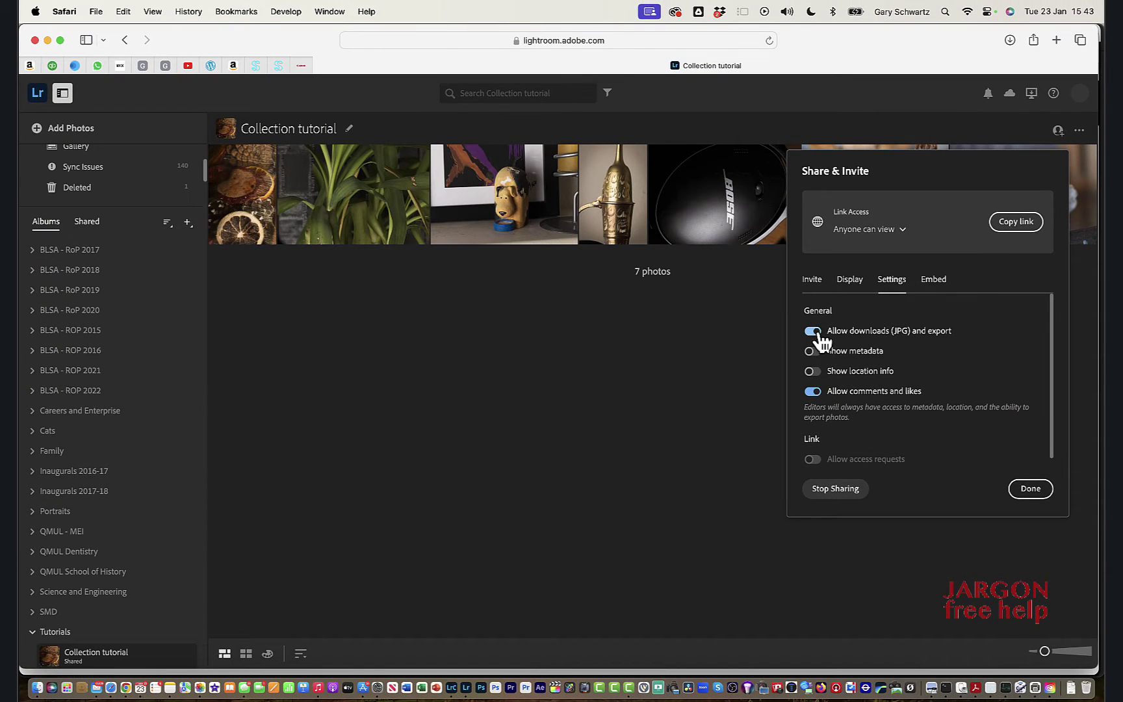
click(1029, 490)
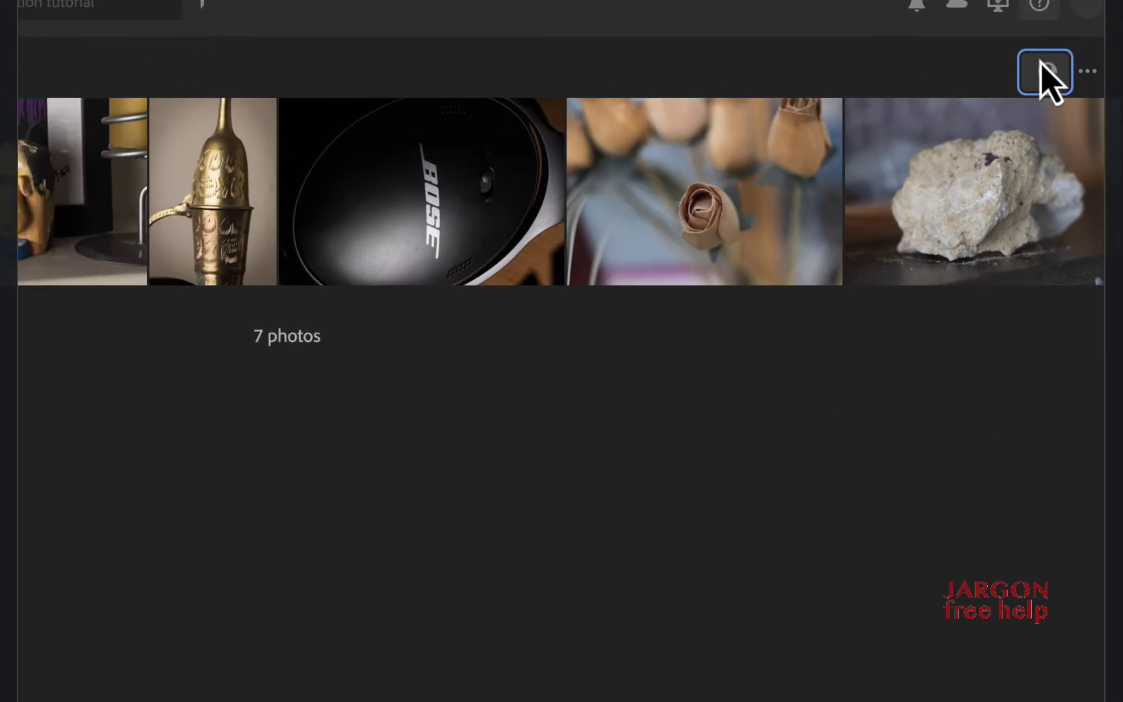
Restrict the Collection tutorial album's link access to Invite only
click(1045, 75)
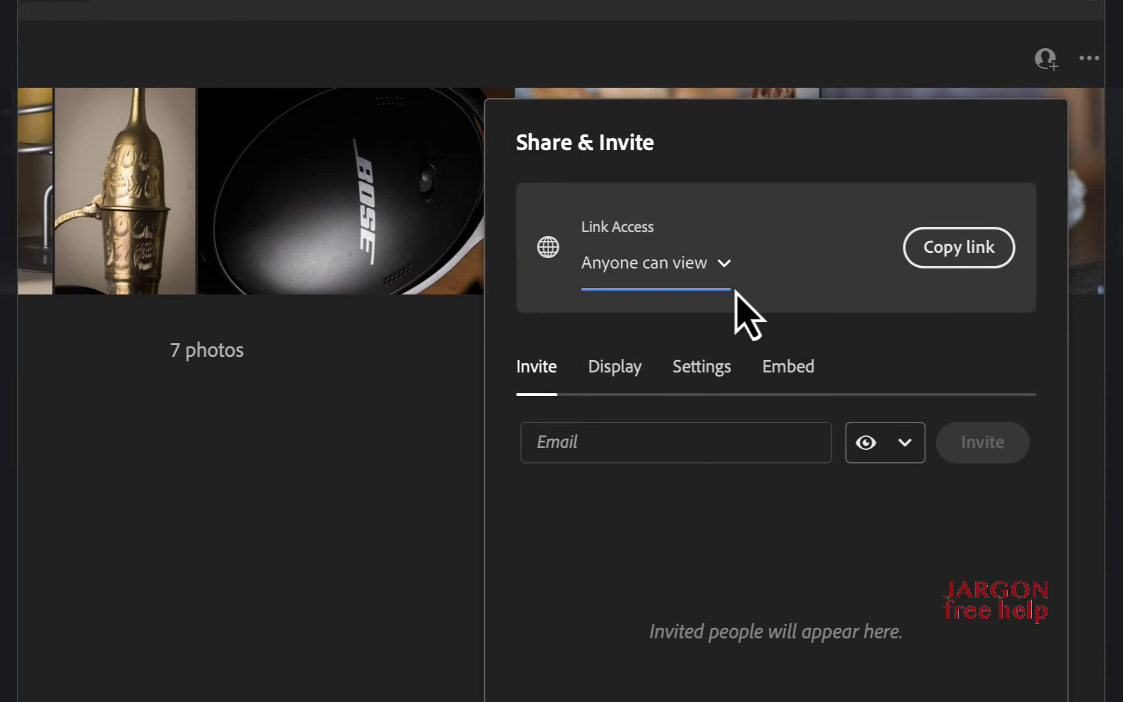
click(724, 263)
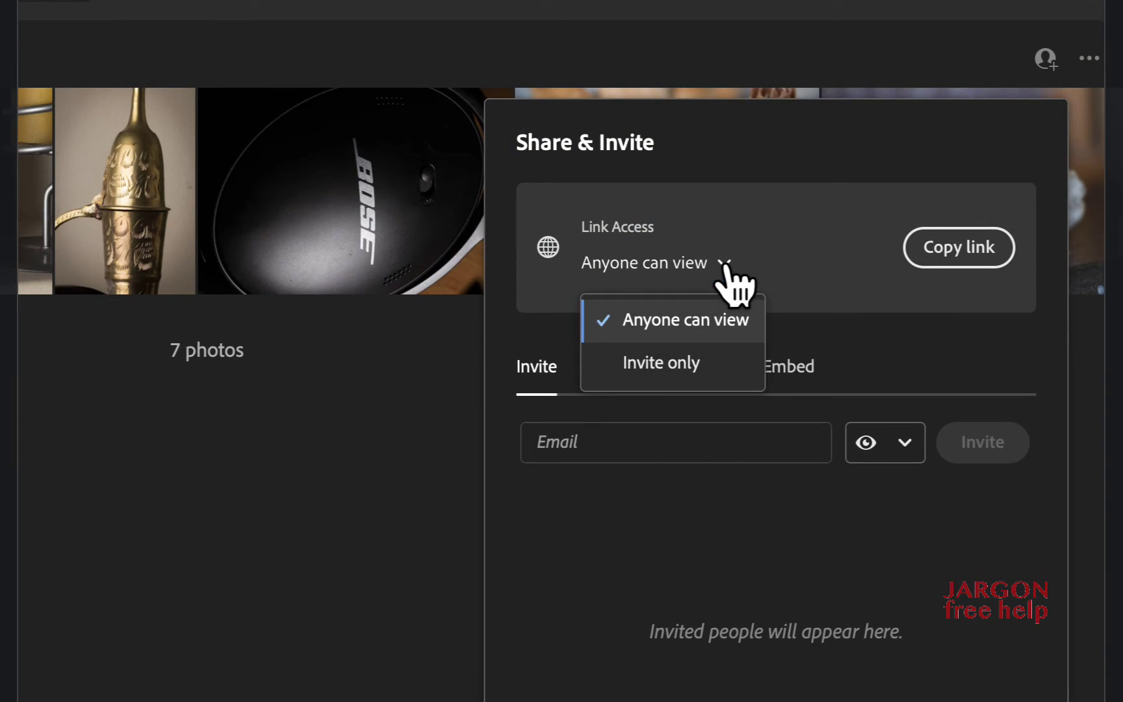
click(646, 366)
Invite a contact to the Collection tutorial album by entering their e-mail address, with the Can view permission
click(571, 439)
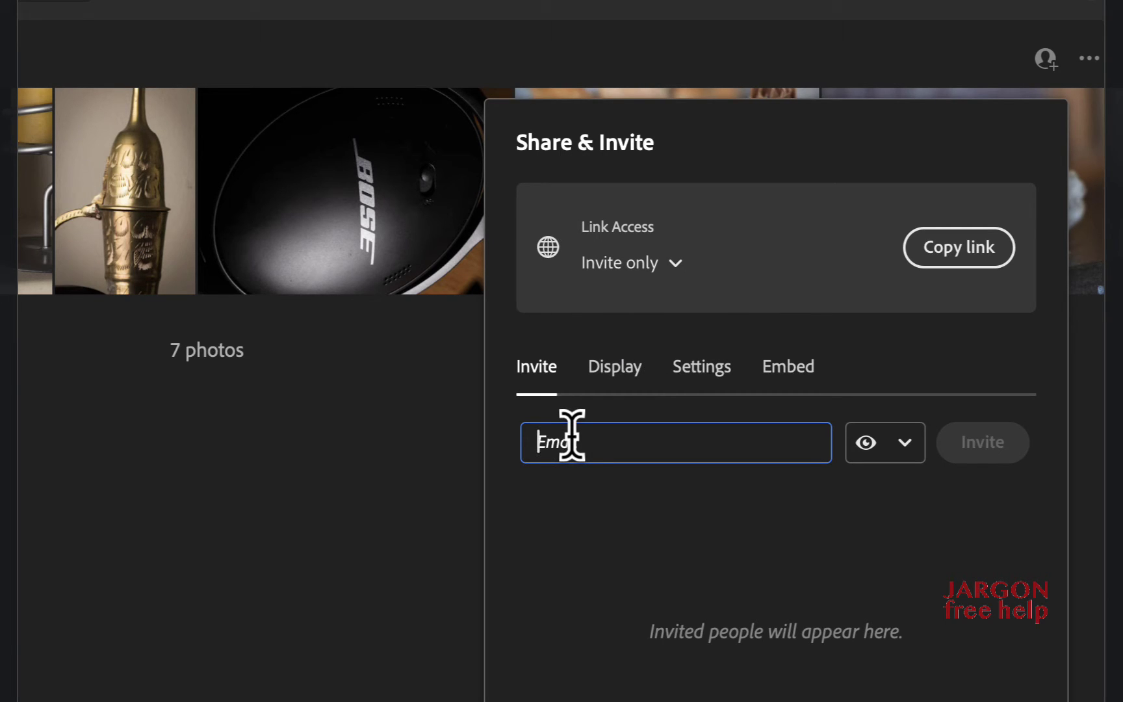
text(email@email.com)
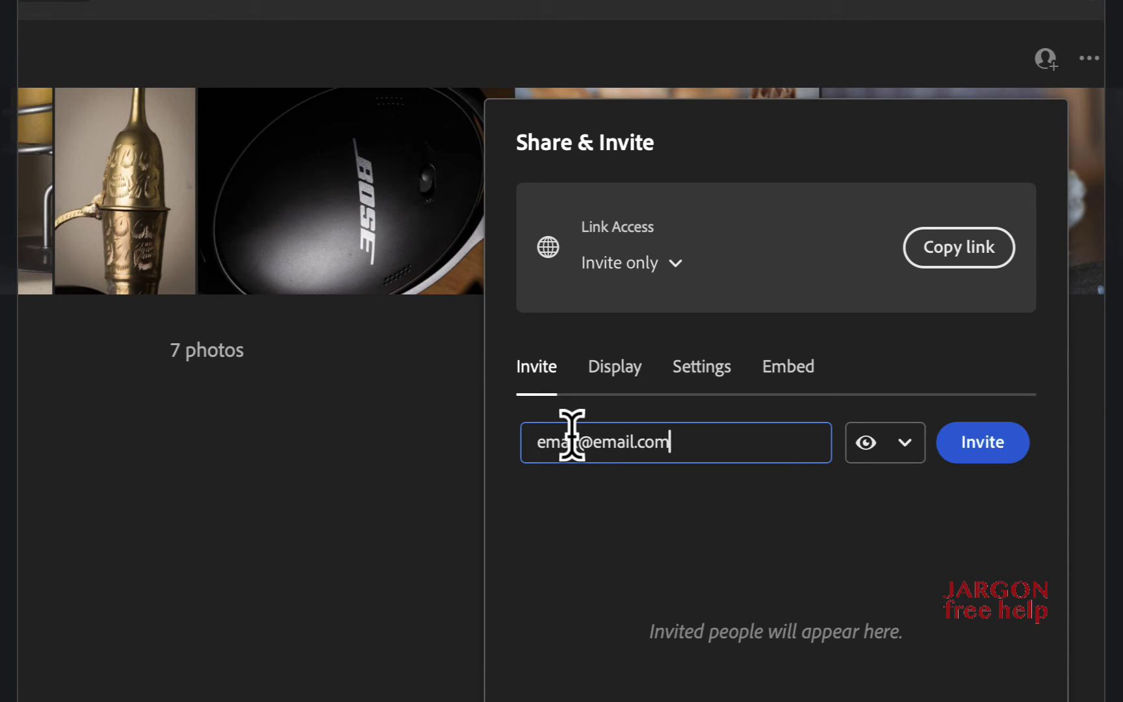
click(906, 447)
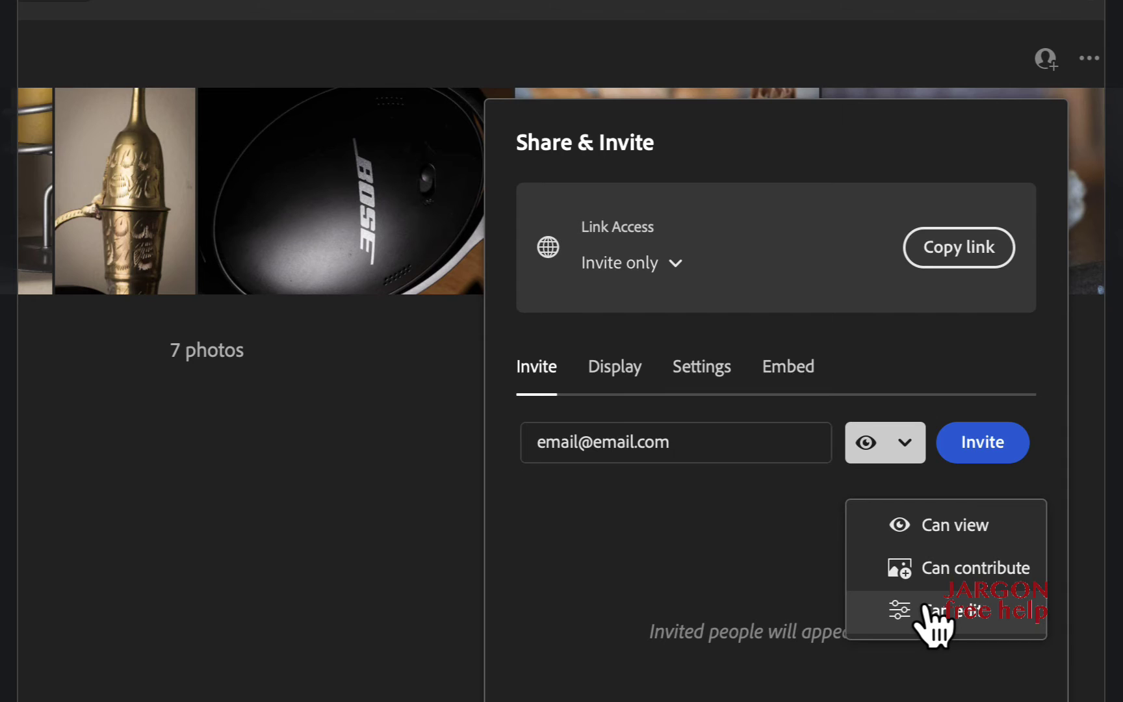
click(922, 523)
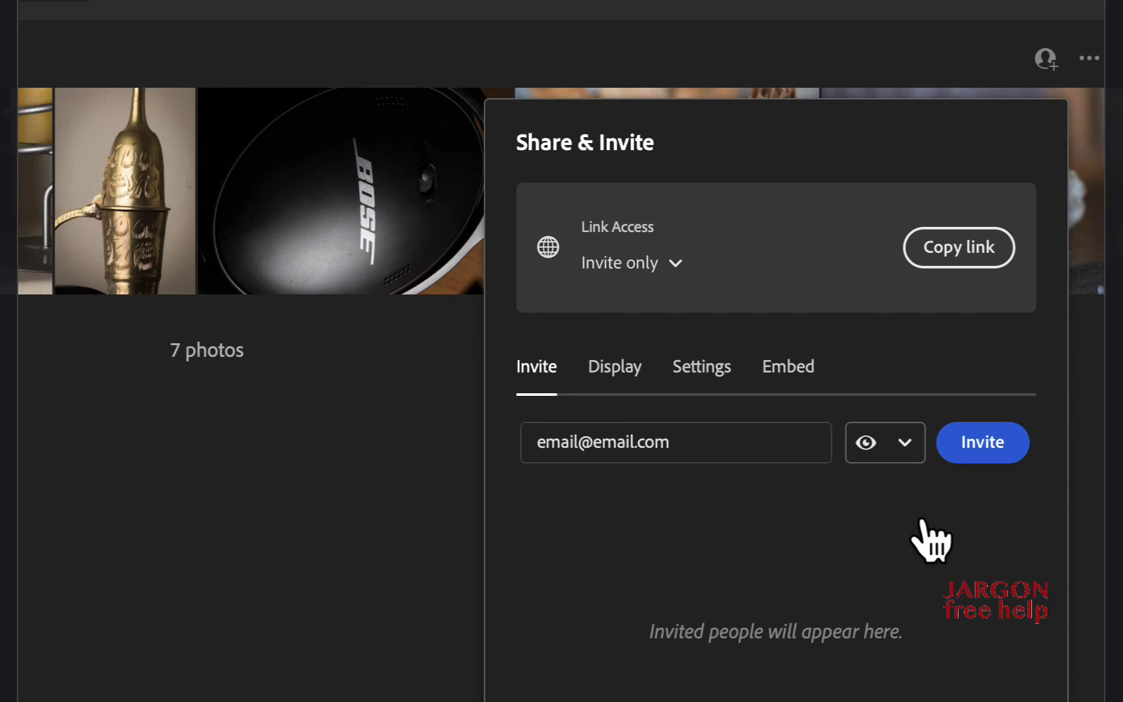
click(986, 443)
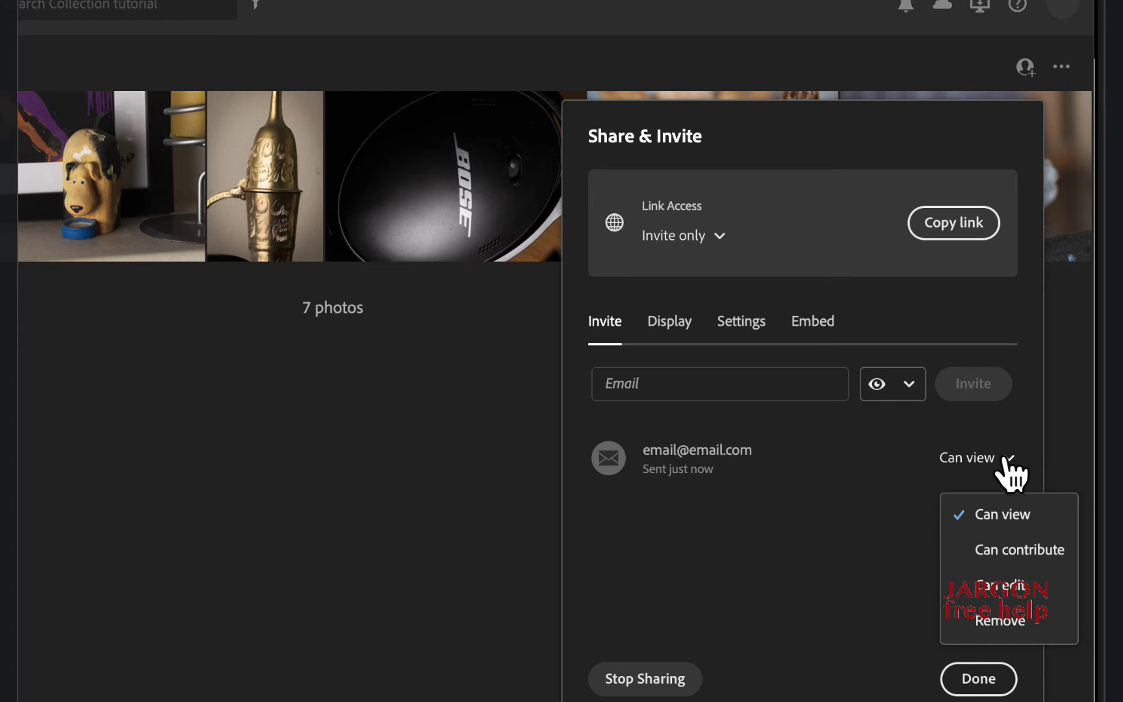
Remove the invitation sent to the contact for the Collection tutorial album
click(984, 622)
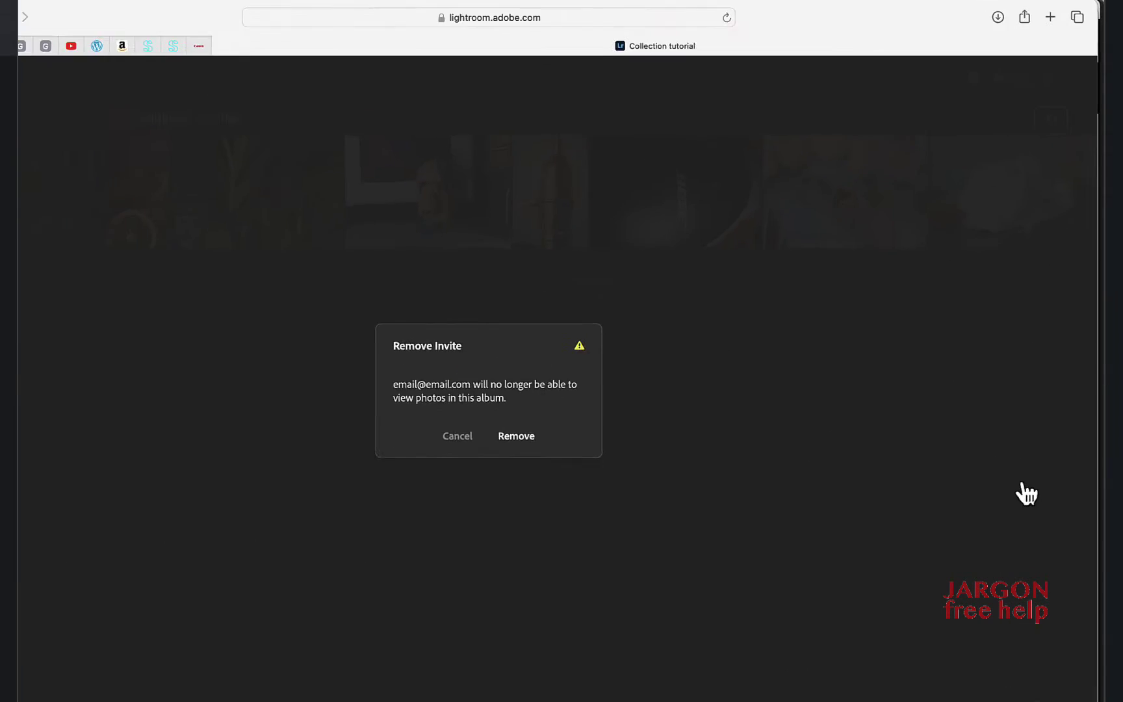
click(189, 555)
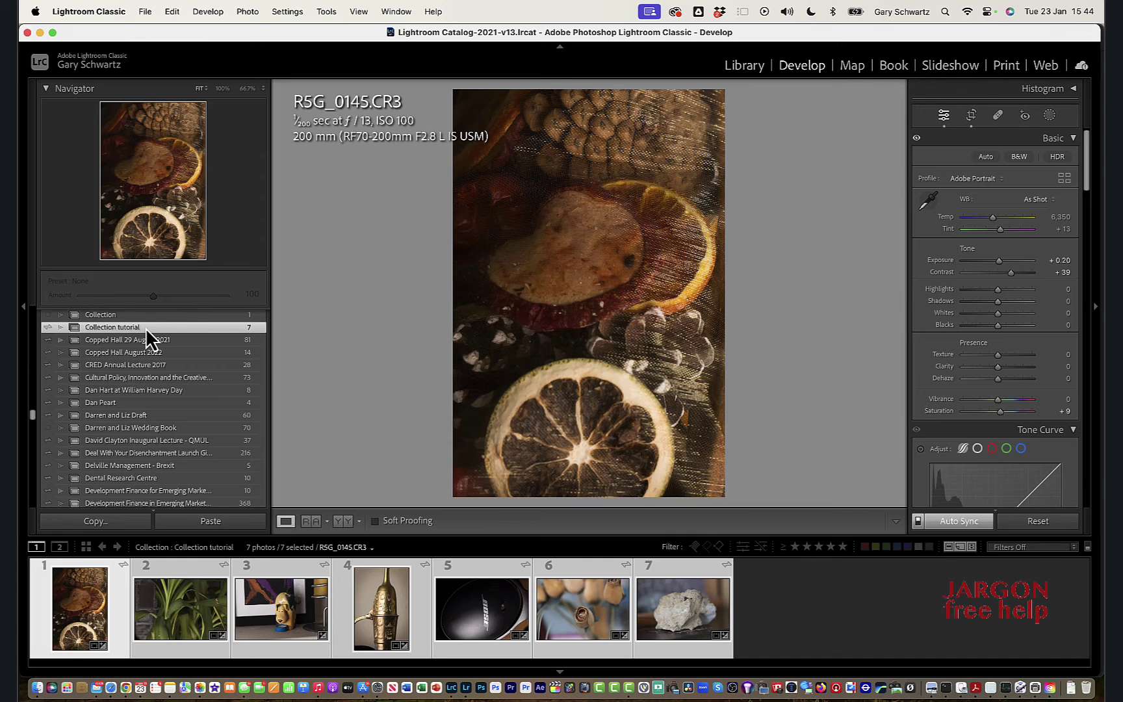
From Lightroom Classic, view the Collection tutorial collection on the web through its Lightroom Links public link options
right_click(146, 331)
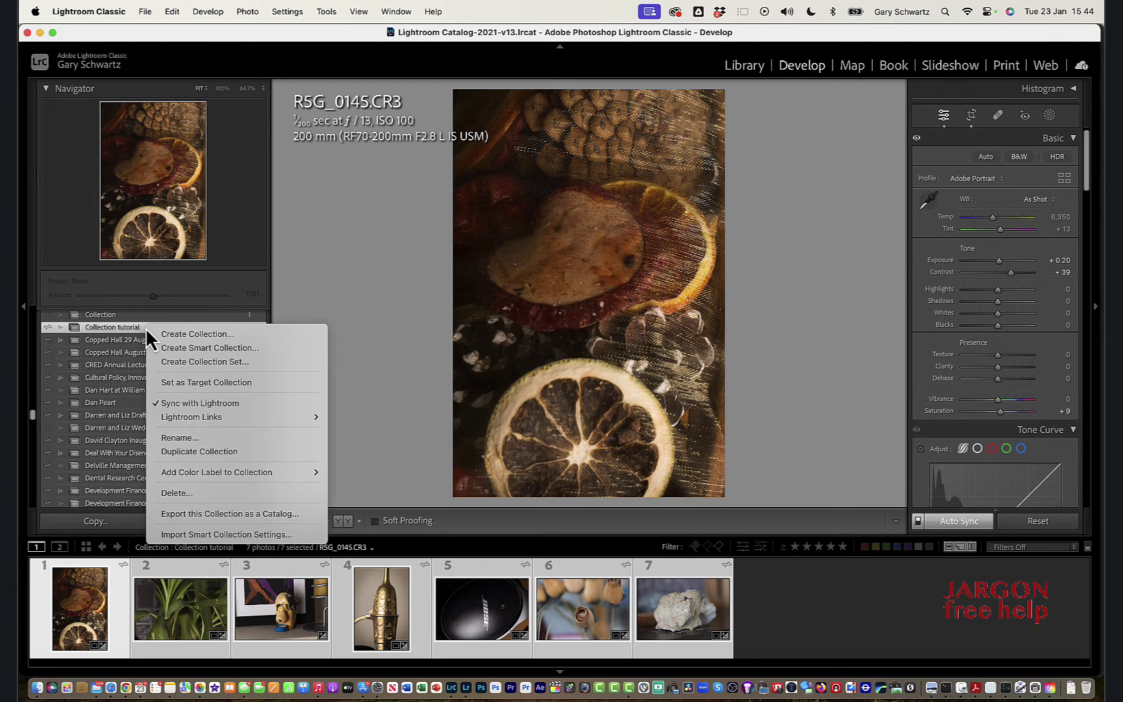
mouse_move(191, 419)
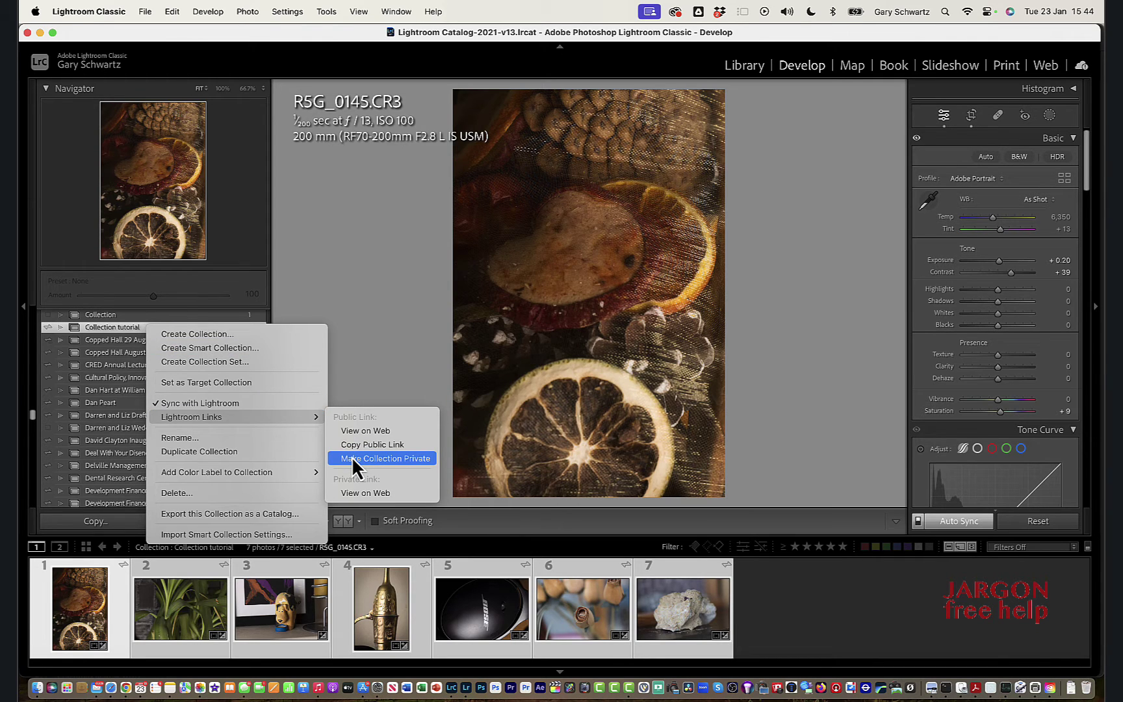
click(365, 430)
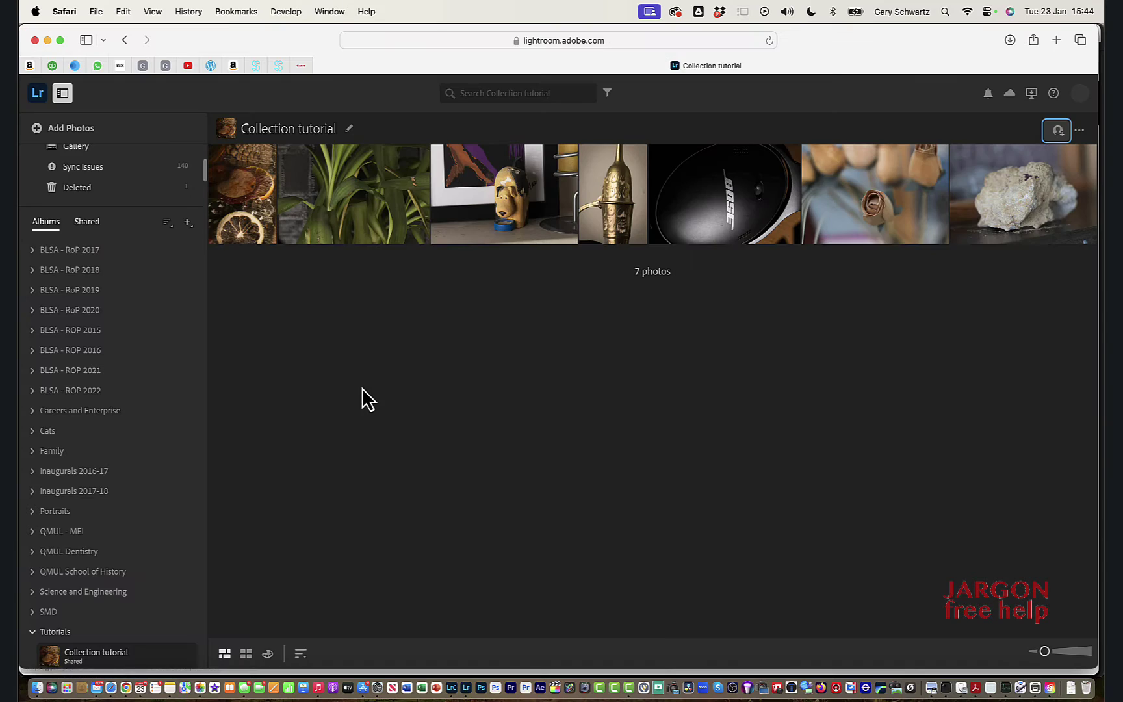
Stop sharing the Collection tutorial album from its Share & Invite options
click(1057, 133)
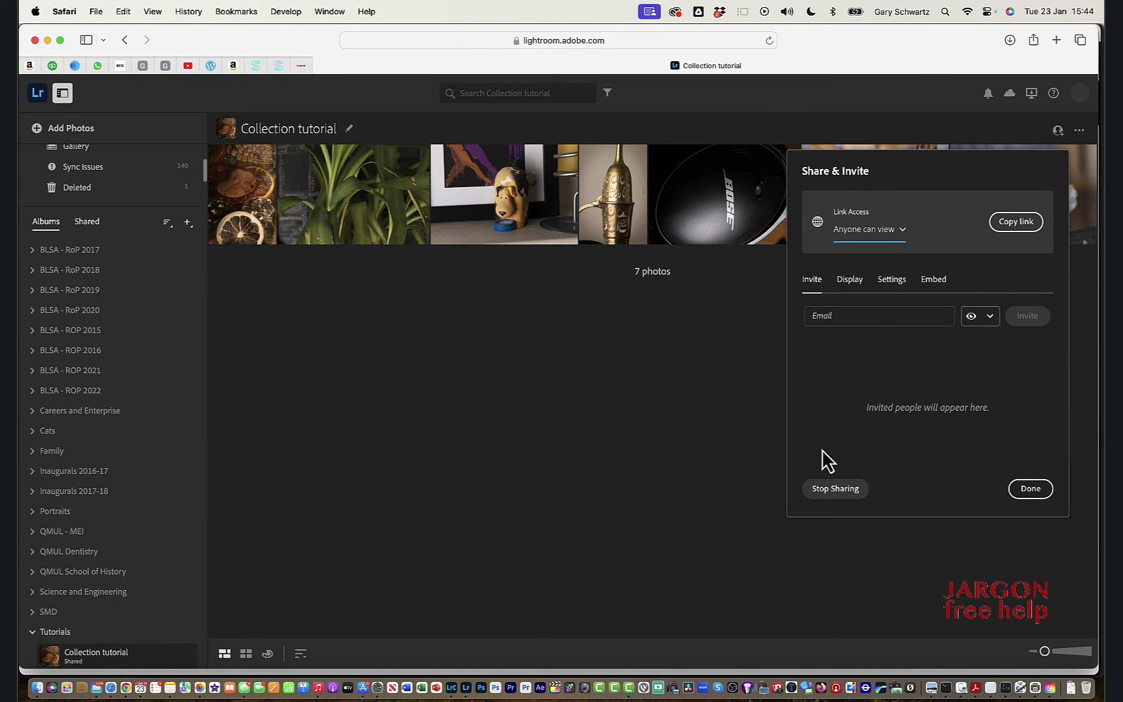
click(846, 494)
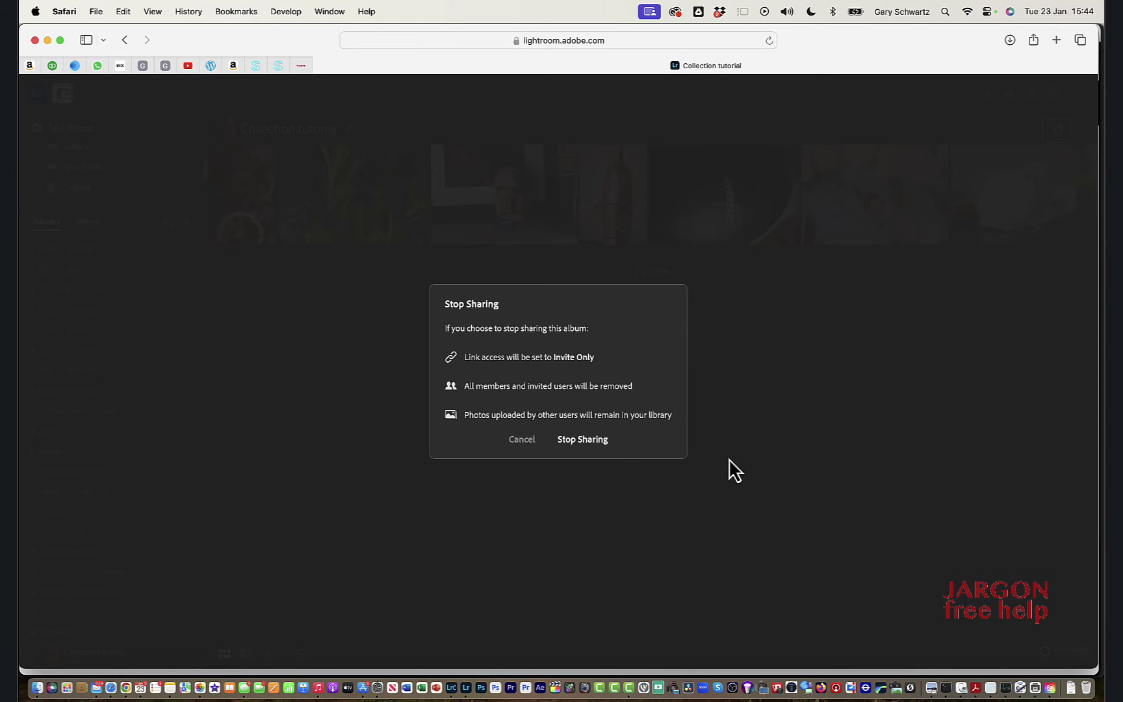
click(594, 449)
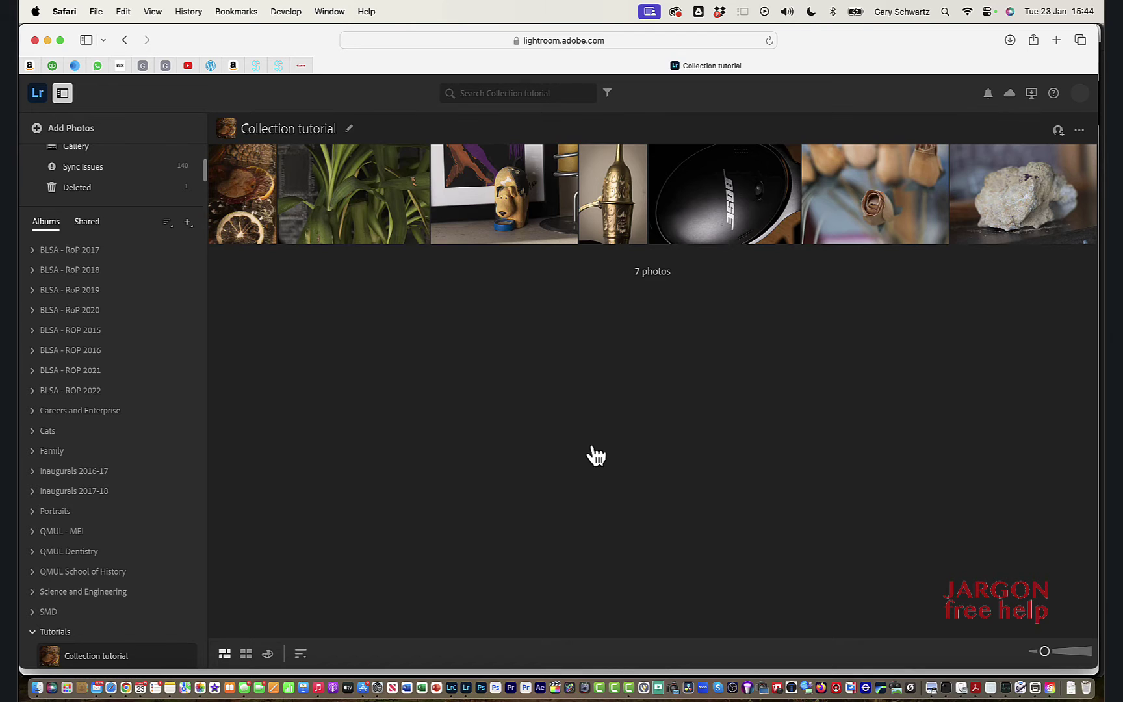
Get a shareable link for the Collection tutorial album and return to the album grid
click(1058, 131)
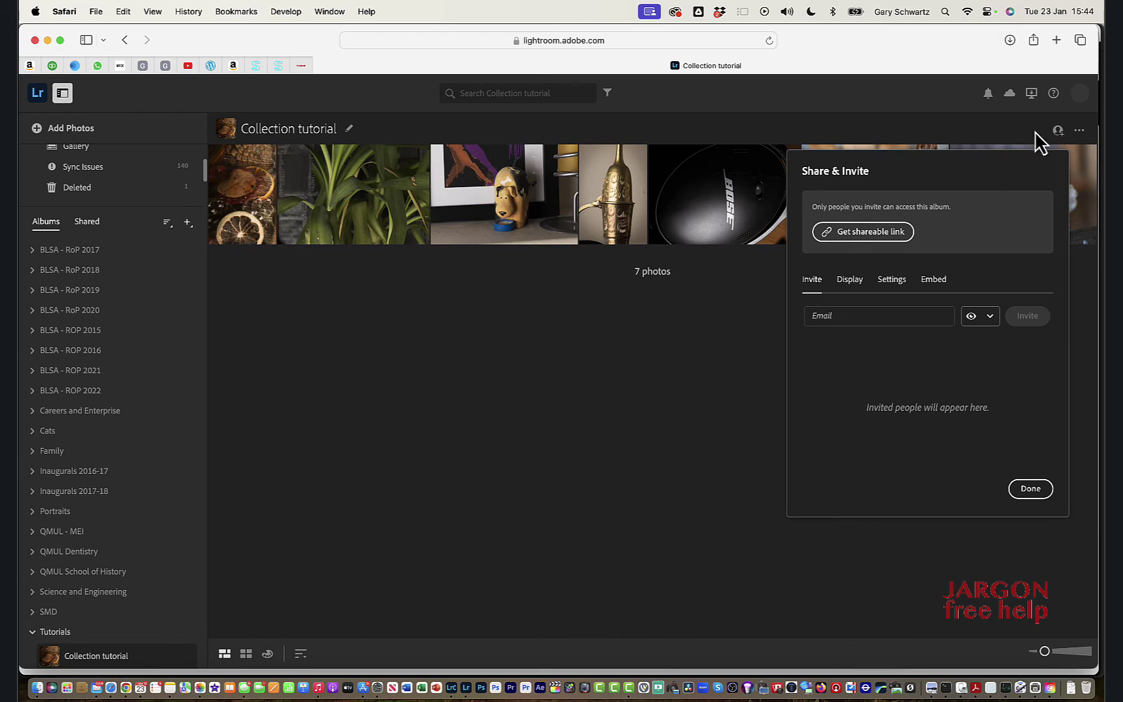
click(872, 233)
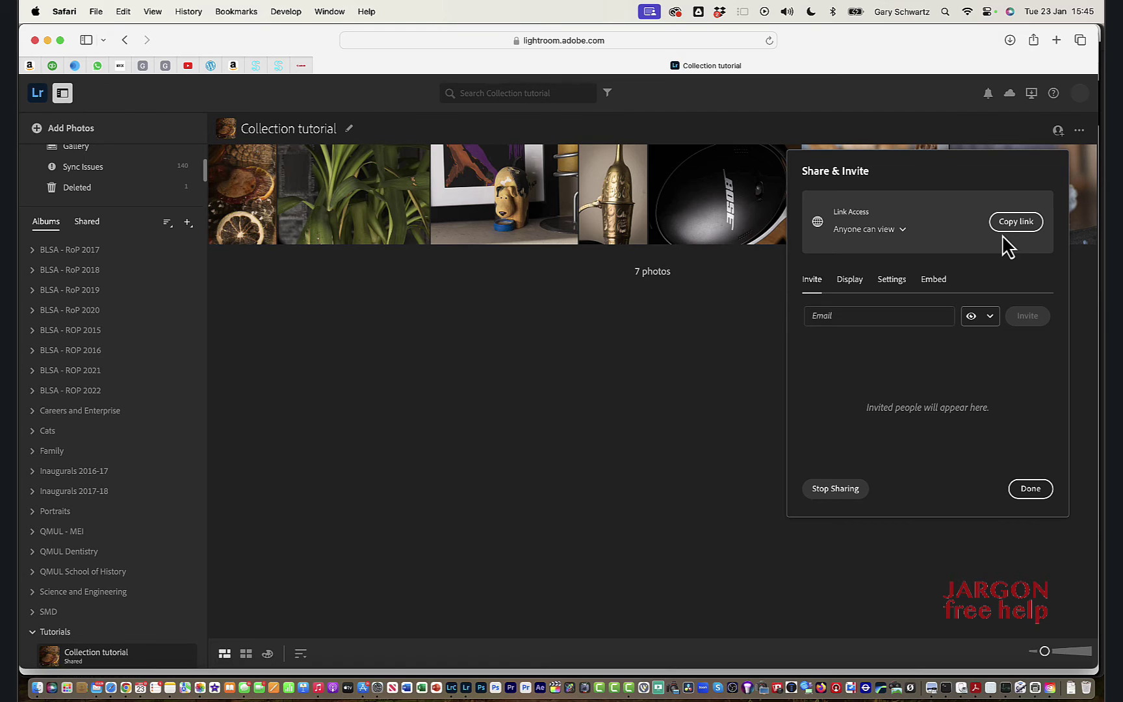
click(685, 339)
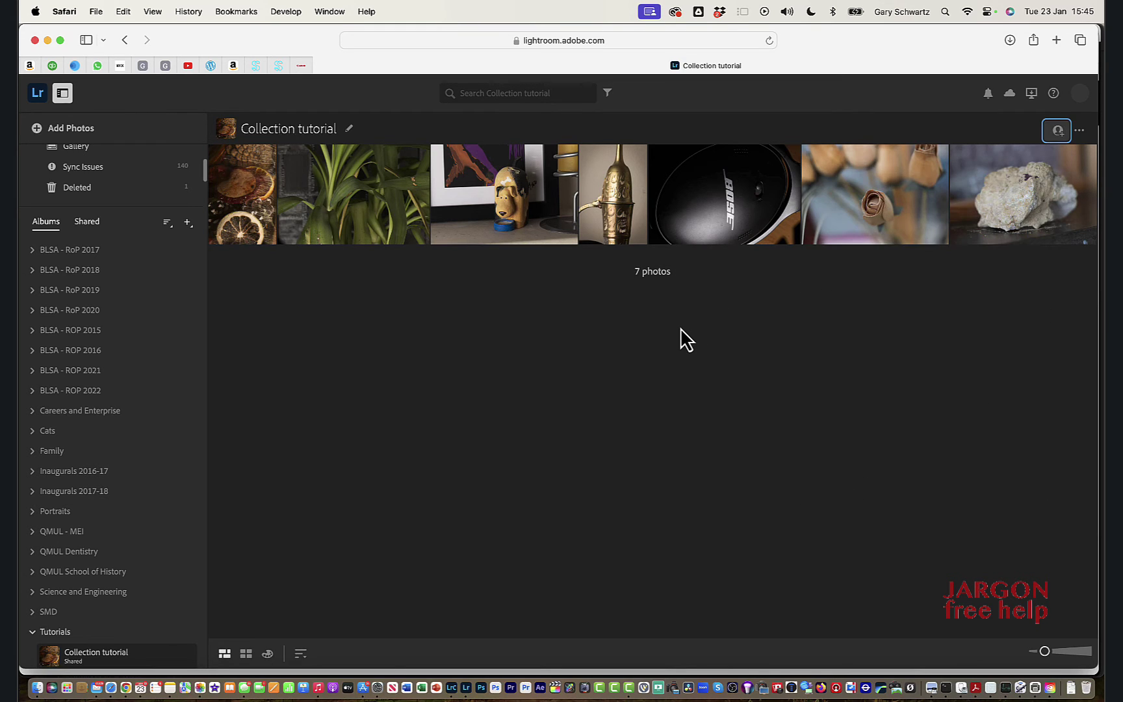
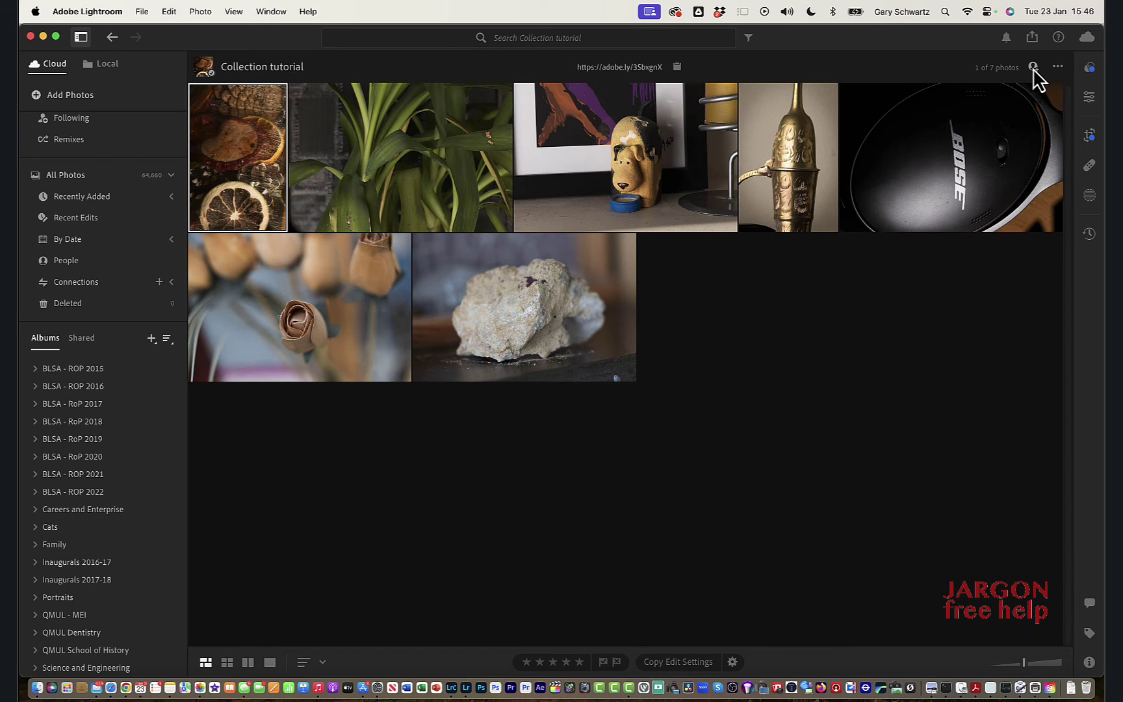
In Adobe Lightroom, copy the Collection tutorial album's share link and review its sharing settings
click(1034, 67)
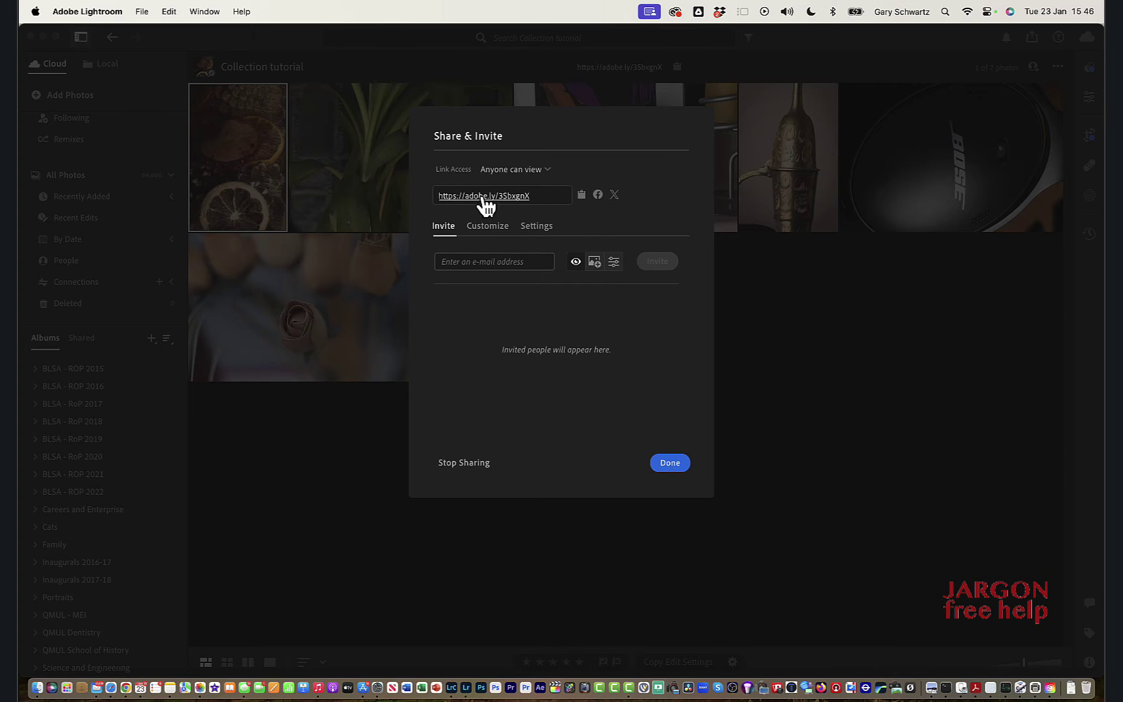
click(581, 195)
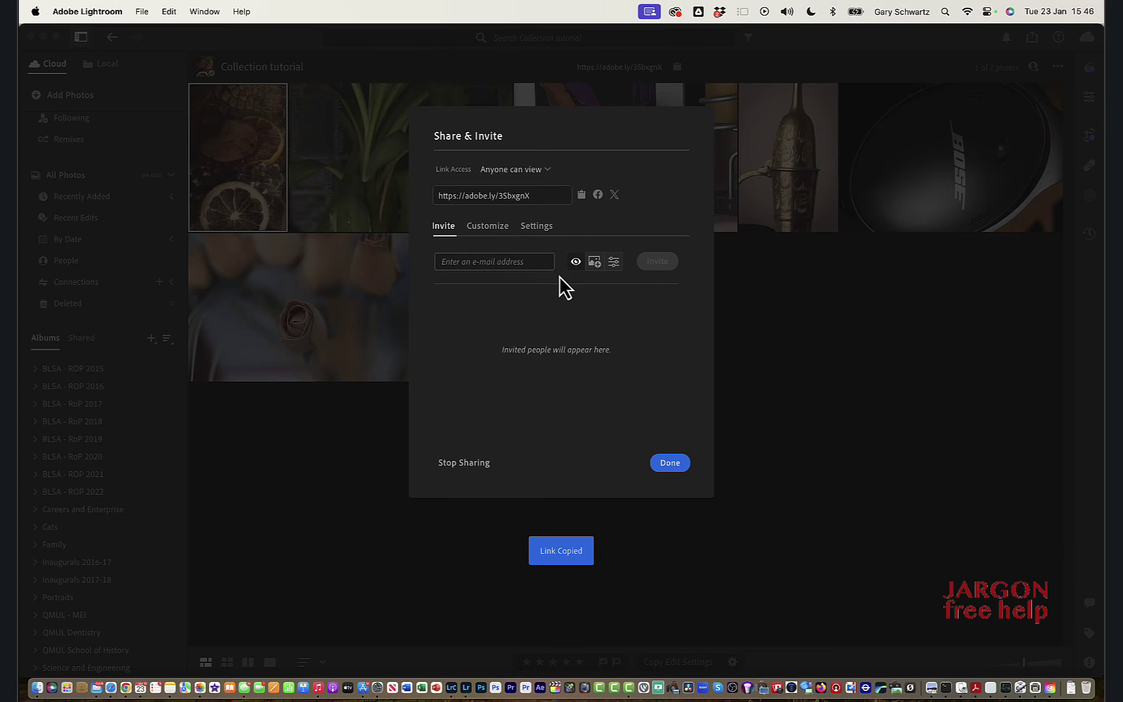
click(538, 228)
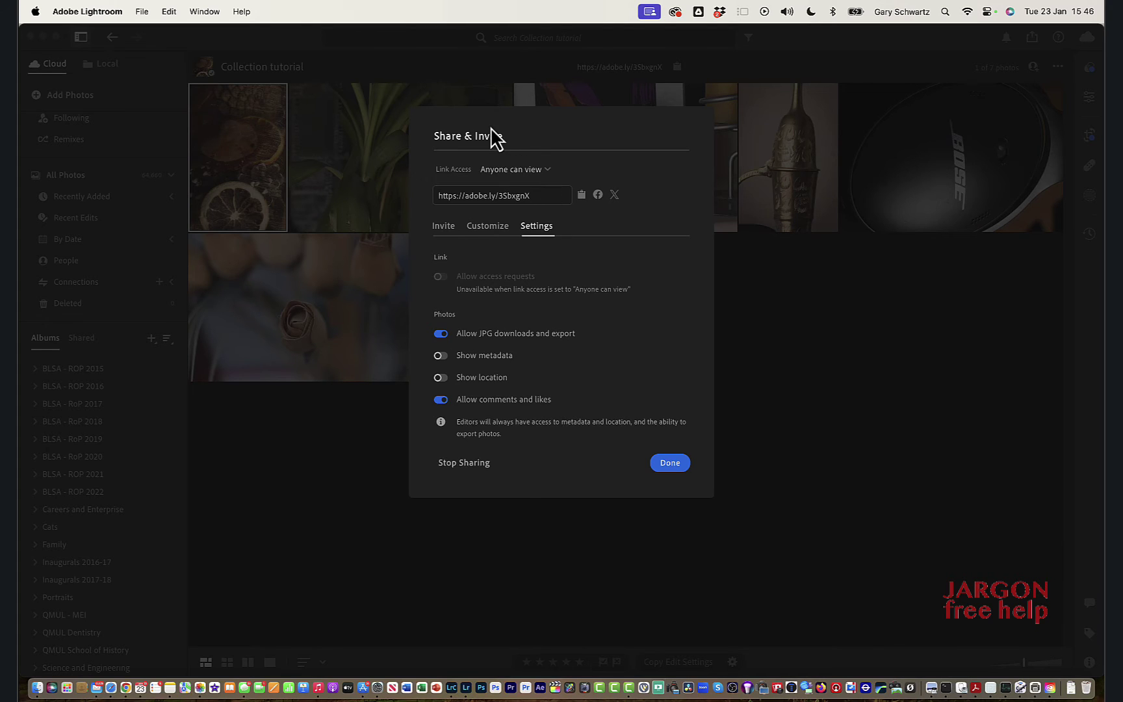
click(661, 464)
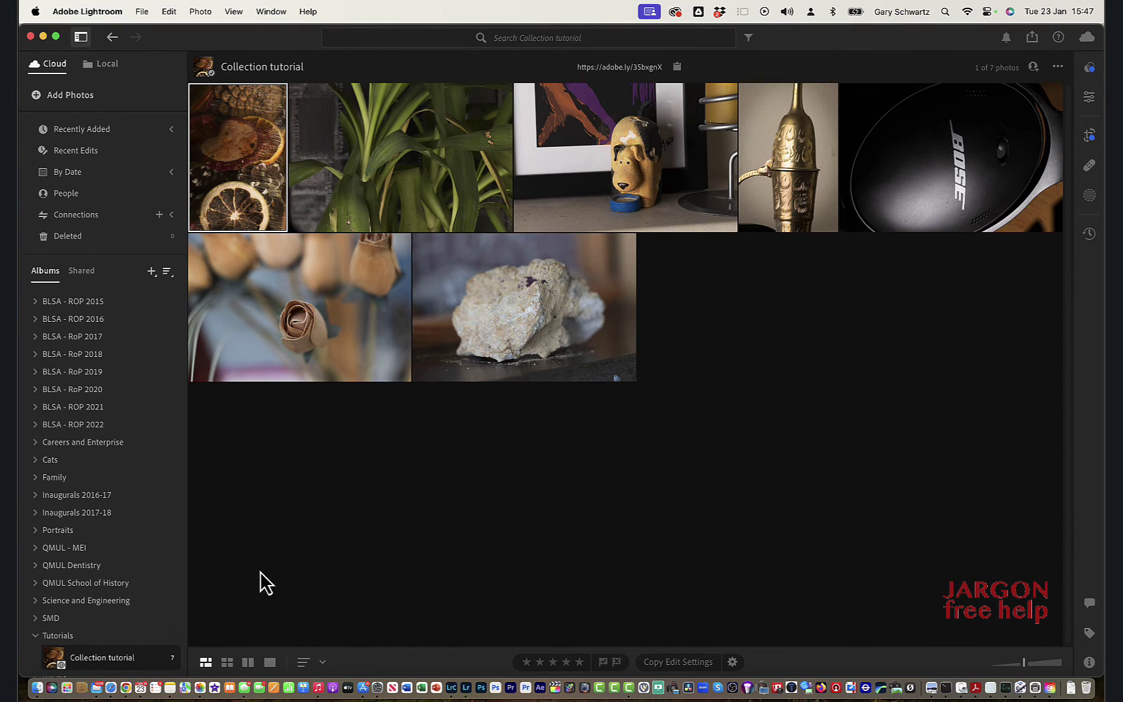
Open the Share & Invite options from the Collection tutorial entry in the album list, and close them unchanged
right_click(136, 657)
click(209, 593)
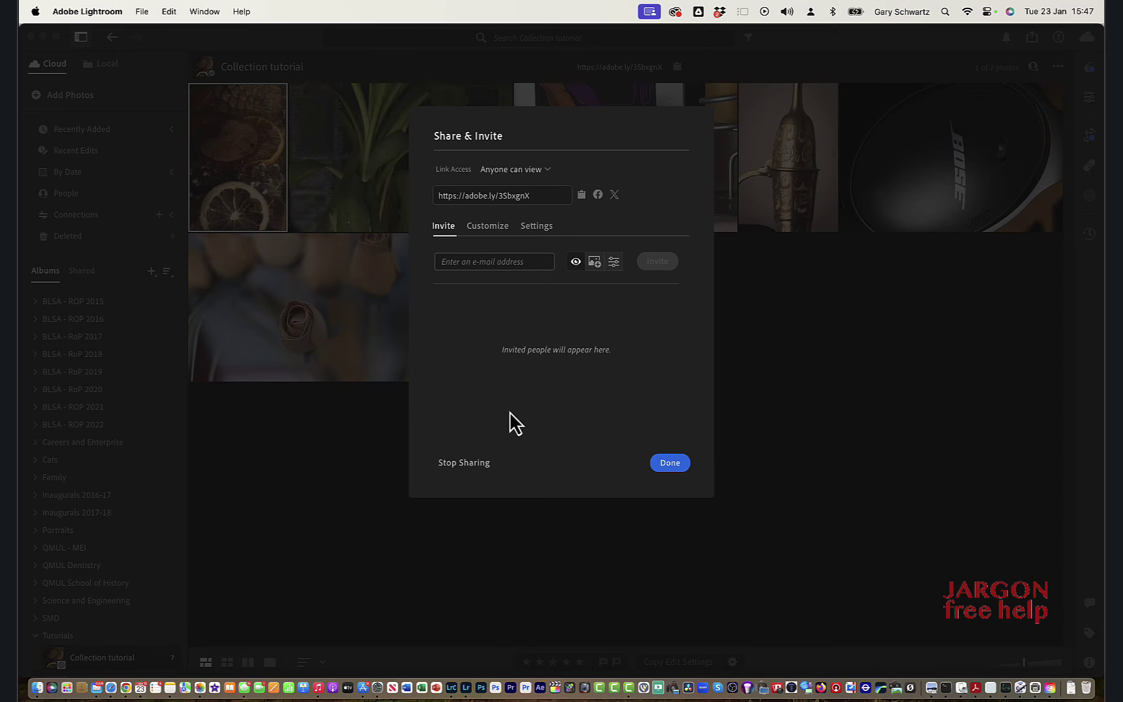
click(668, 463)
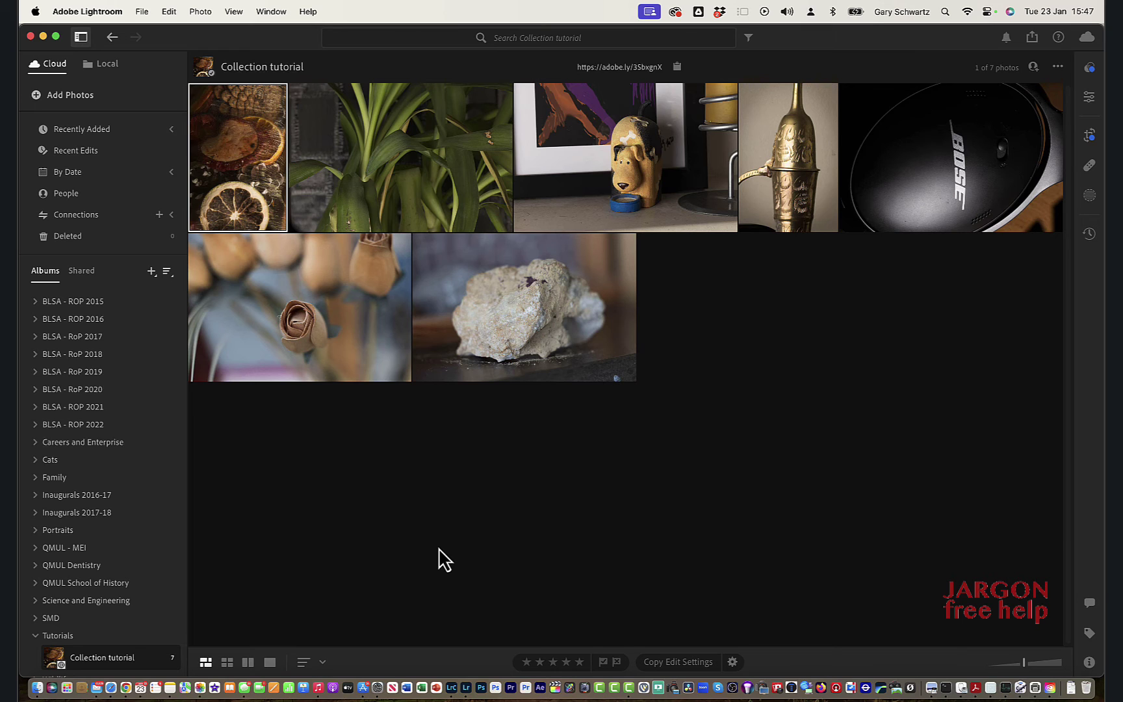
Darken the rock photo by lowering its Exposure, and switch to Lightroom Classic
click(563, 325)
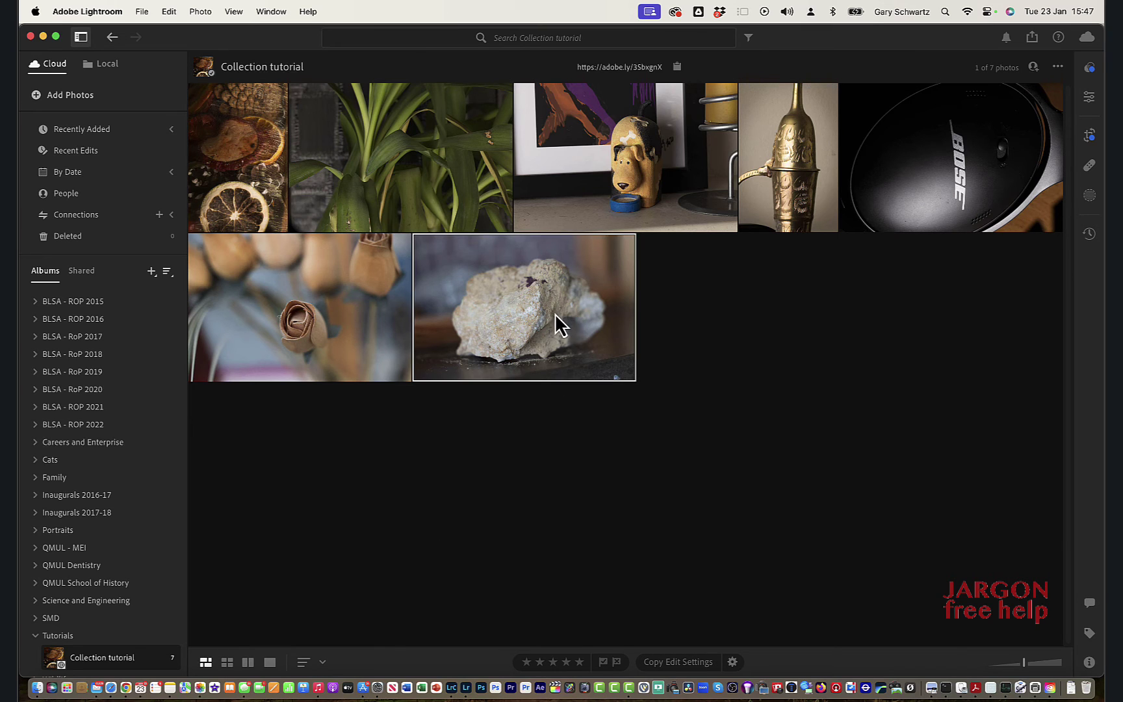
double_click(555, 314)
click(1088, 97)
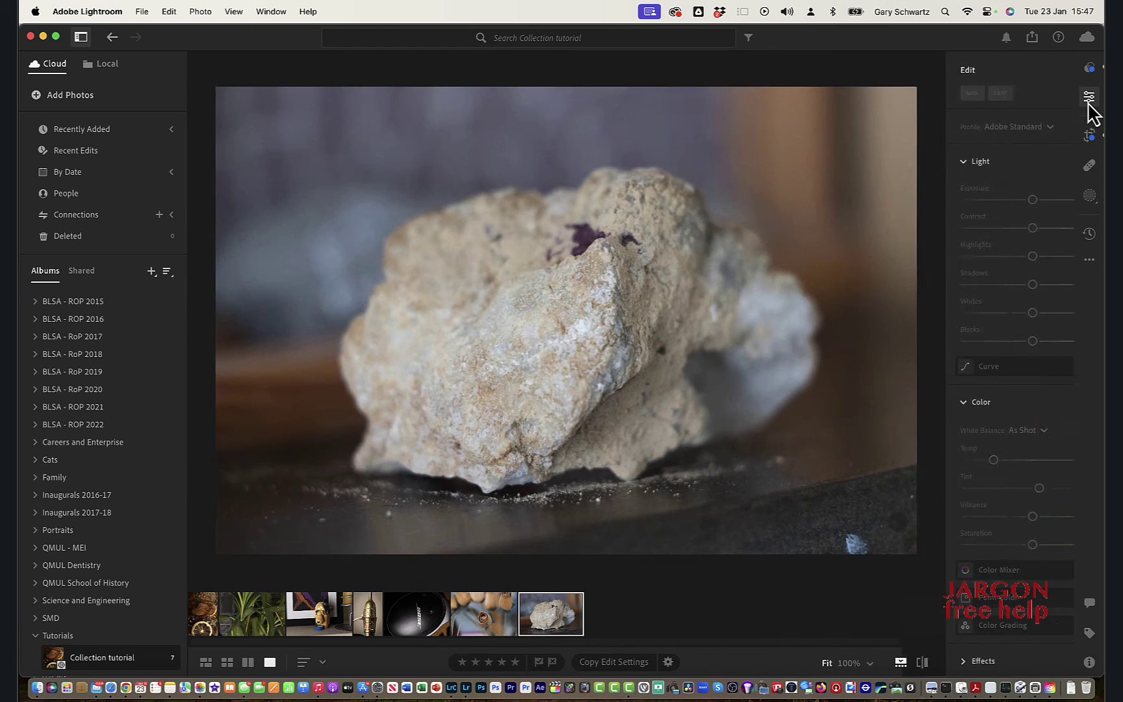
drag(991, 201, 971, 205)
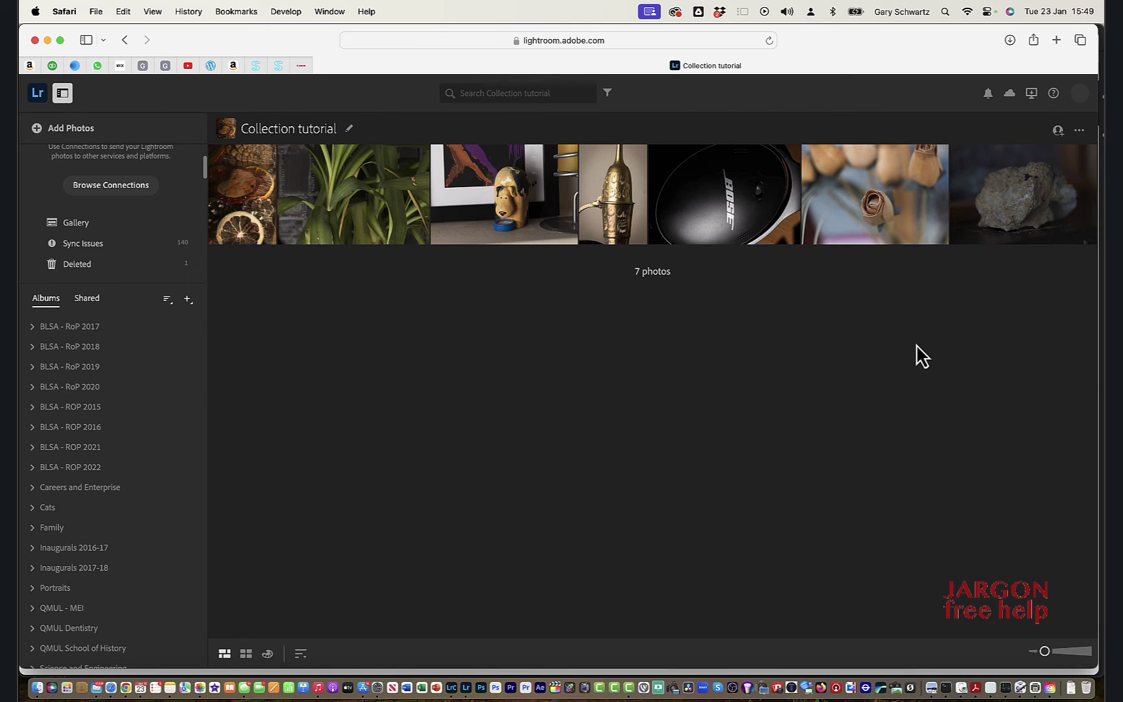
key(super+Tab)
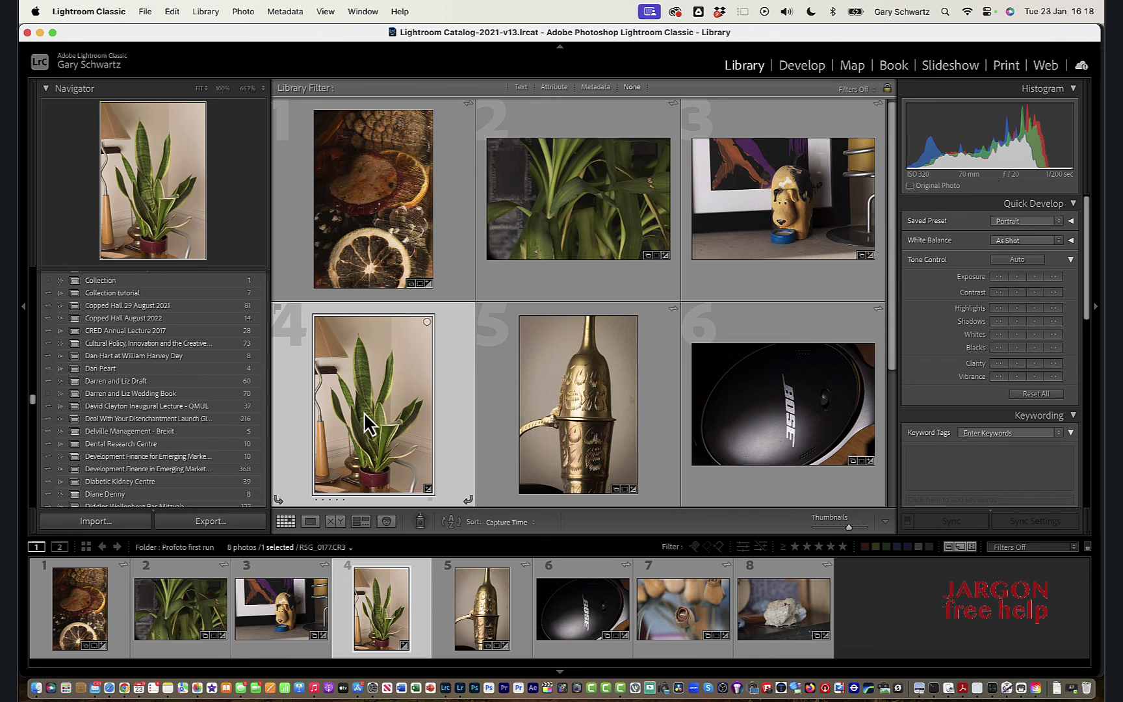
Add the potted snake plant photo to the Collection tutorial collection and open that collection
drag(368, 424, 196, 304)
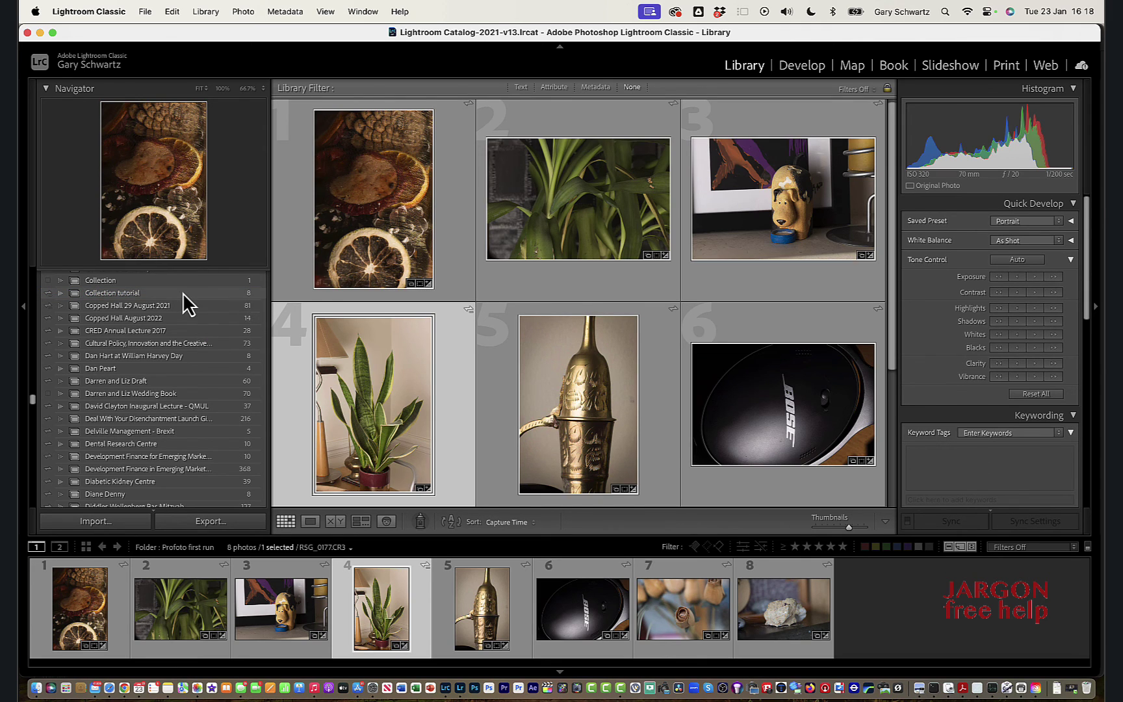
click(184, 293)
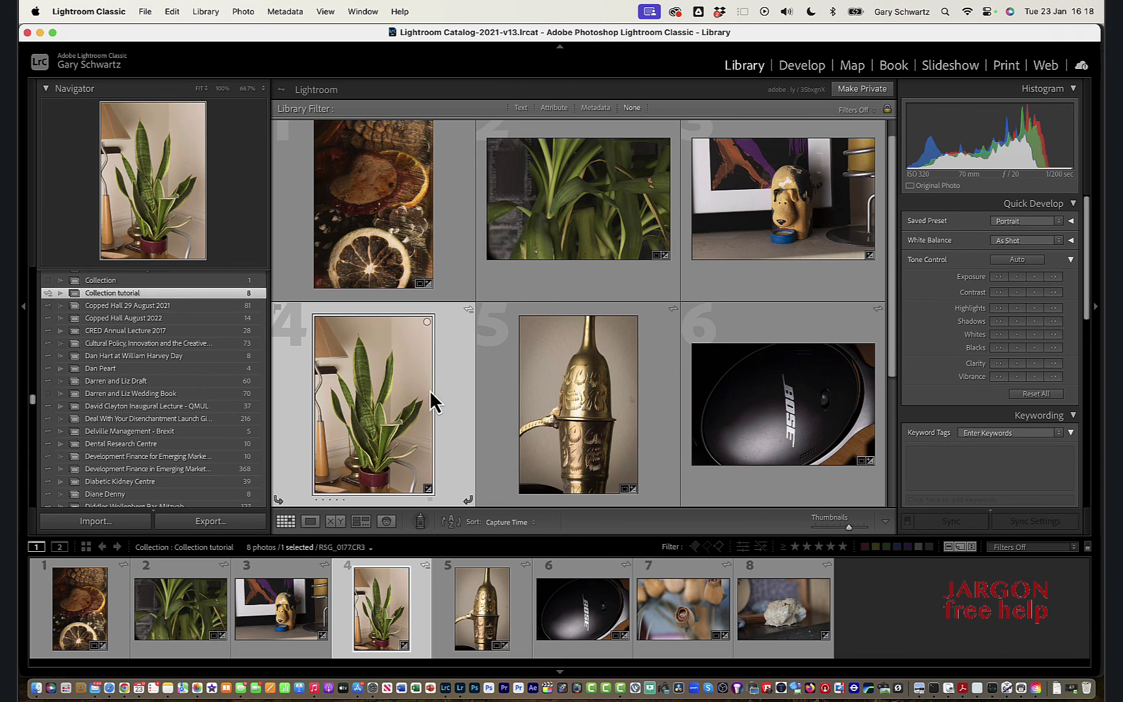
Review the options for the brass ornament photo, including Remove from Collection, in both the grid and the filmstrip, leaving it unchanged
click(498, 395)
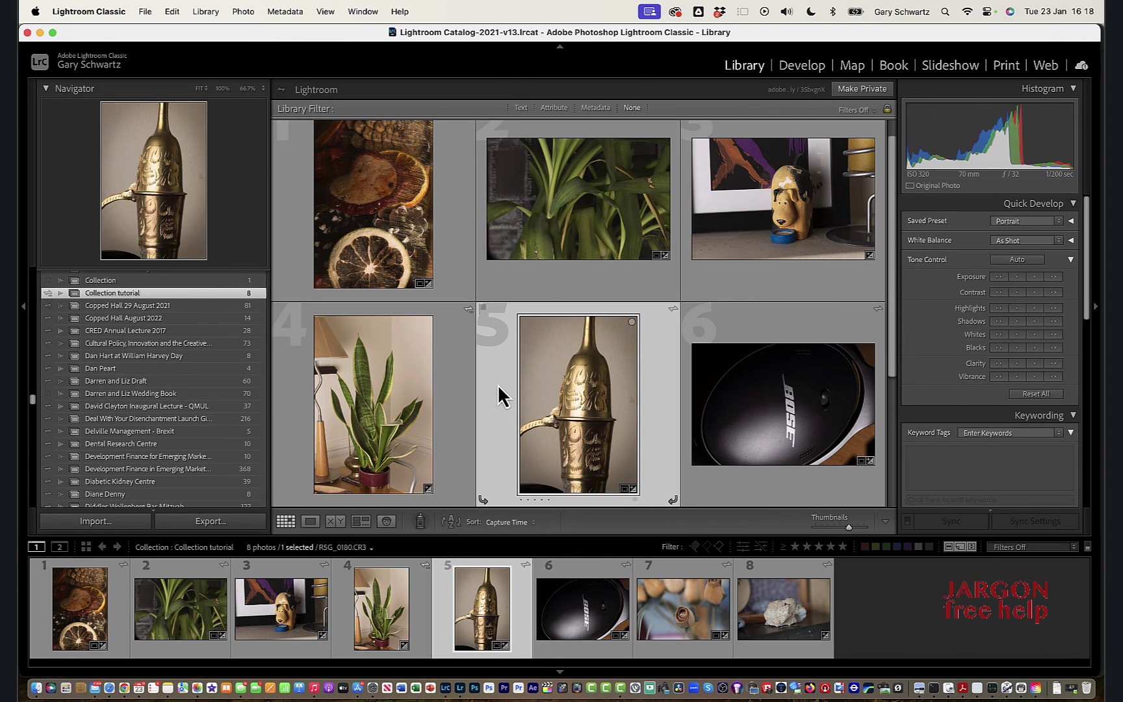
right_click(546, 409)
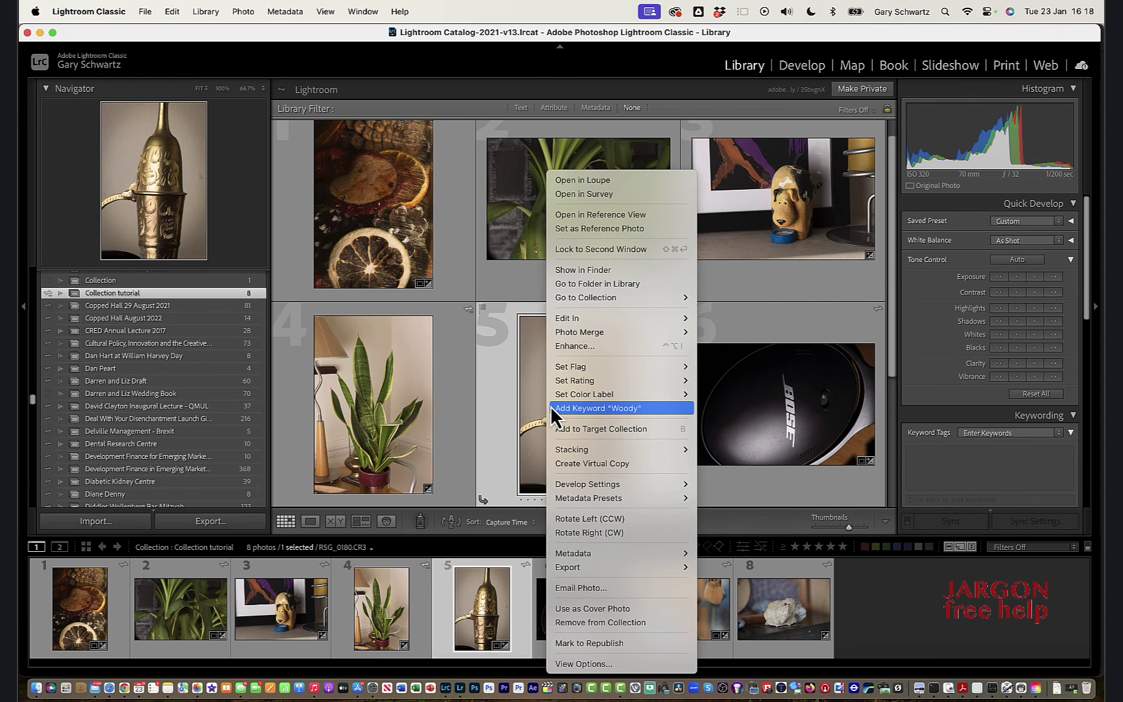
click(574, 621)
right_click(514, 611)
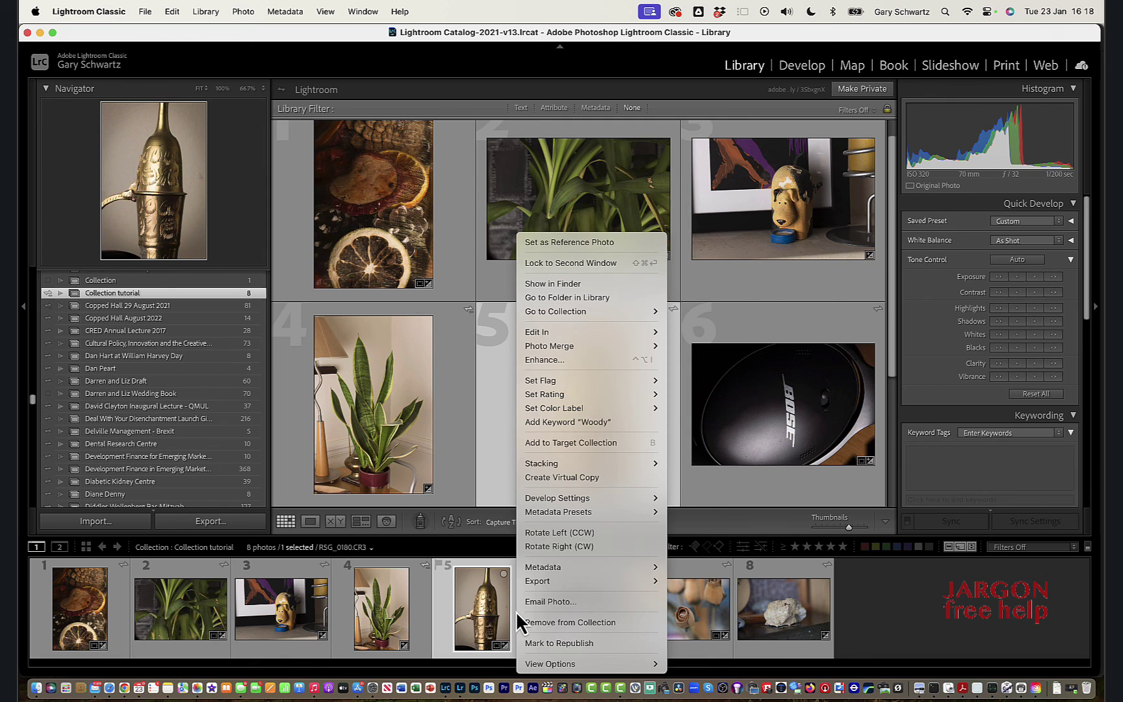
click(503, 600)
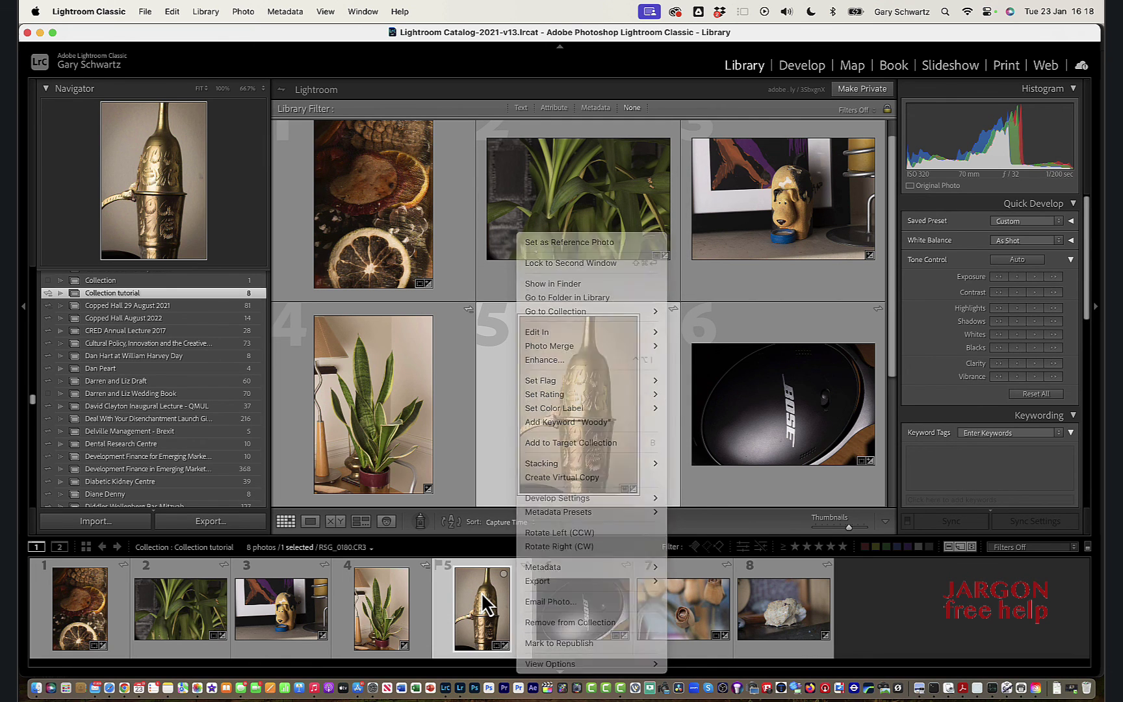
Switch to Adobe Lightroom and open the options for the gold dog figurine photo in the Collection tutorial album
click(460, 692)
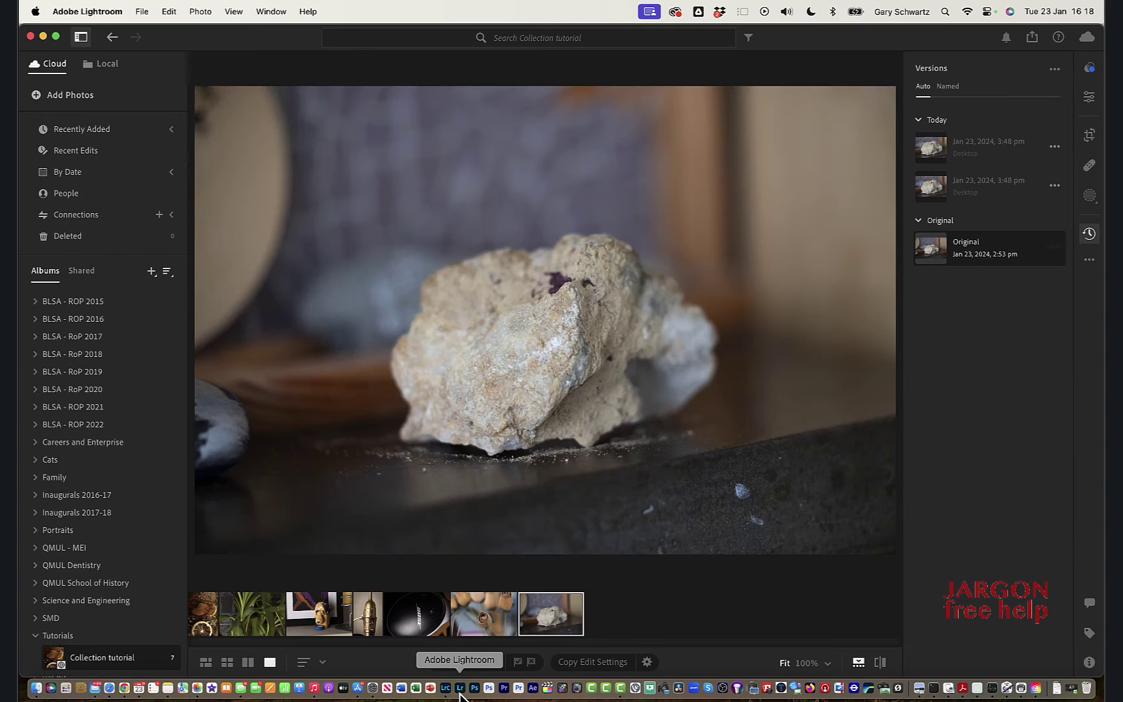
right_click(329, 623)
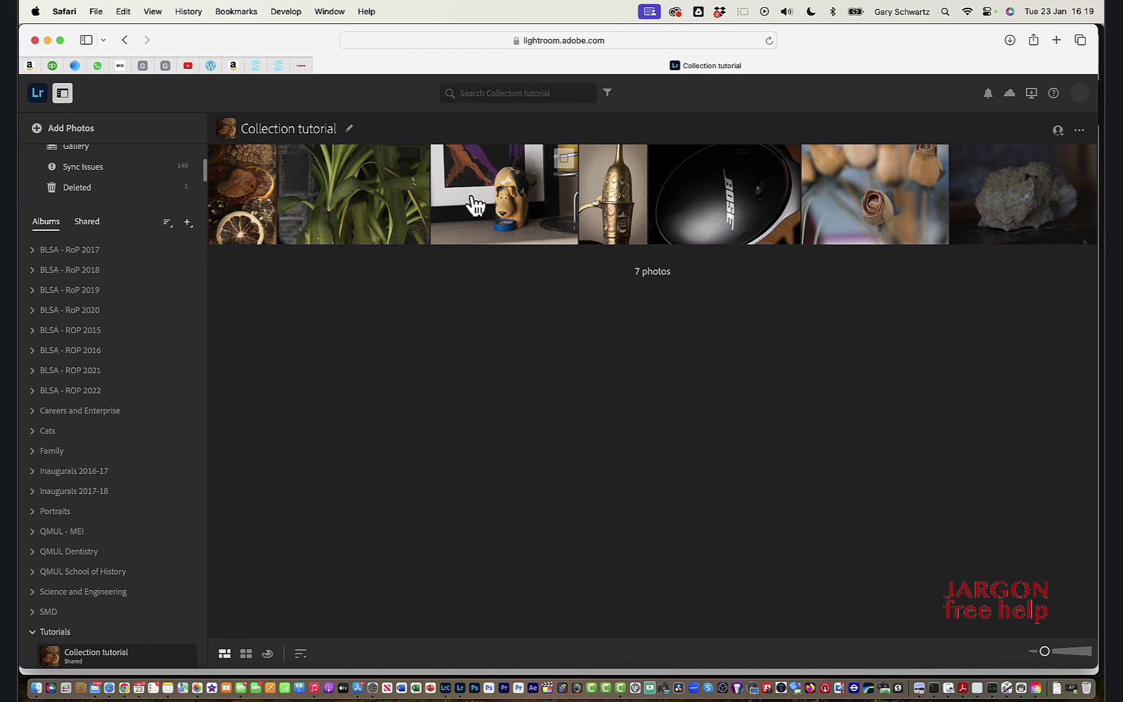
In Lightroom on the web, select the gold dog figurine and brass ornament photos in the Collection tutorial album
click(564, 159)
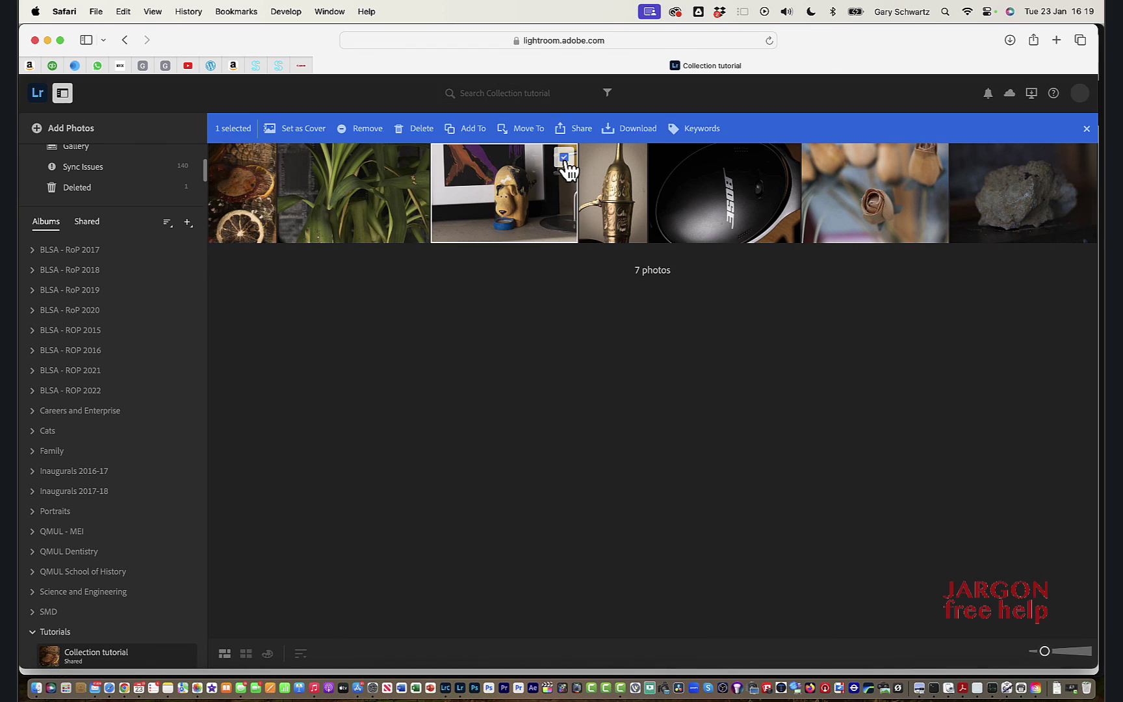
click(633, 159)
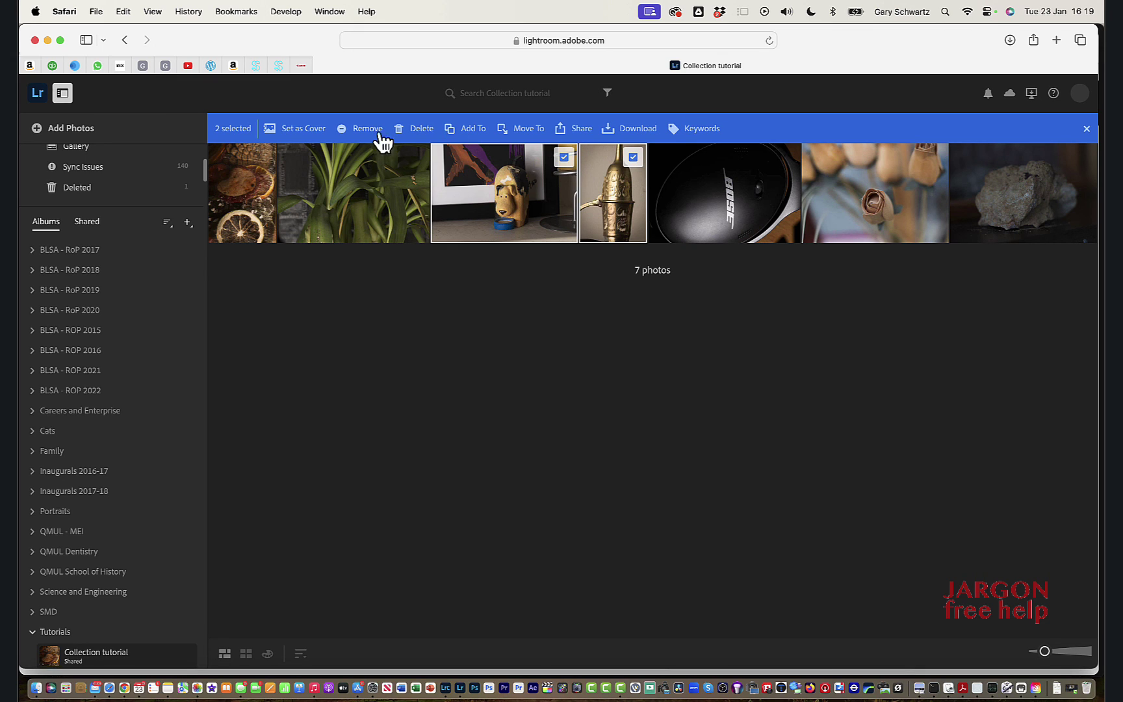